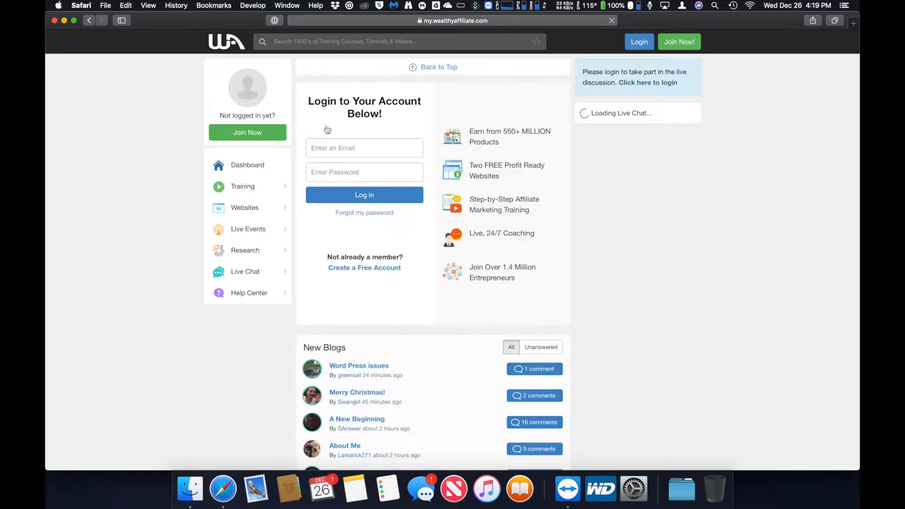
# - Log in to Wealthy Affiliate using the saved login from 1Password
pyautogui.click(362, 149)
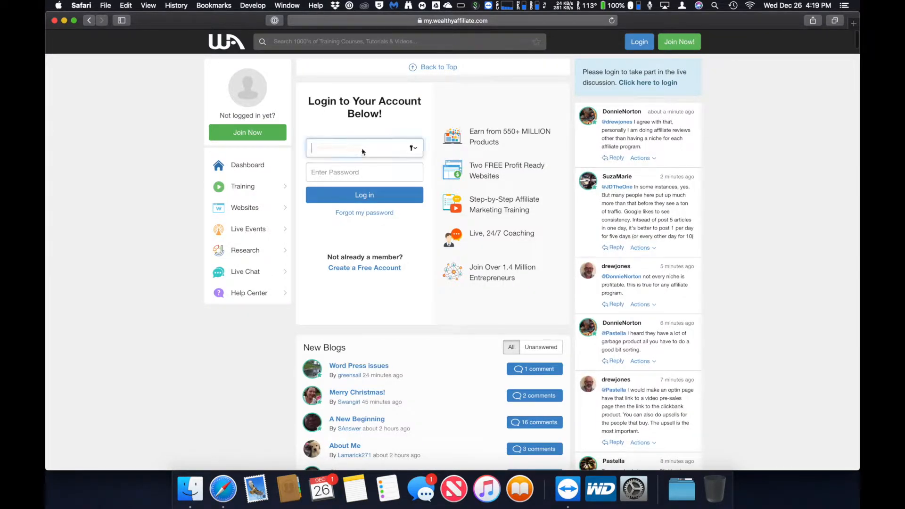
pyautogui.rightClick(362, 147)
pyautogui.click(382, 248)
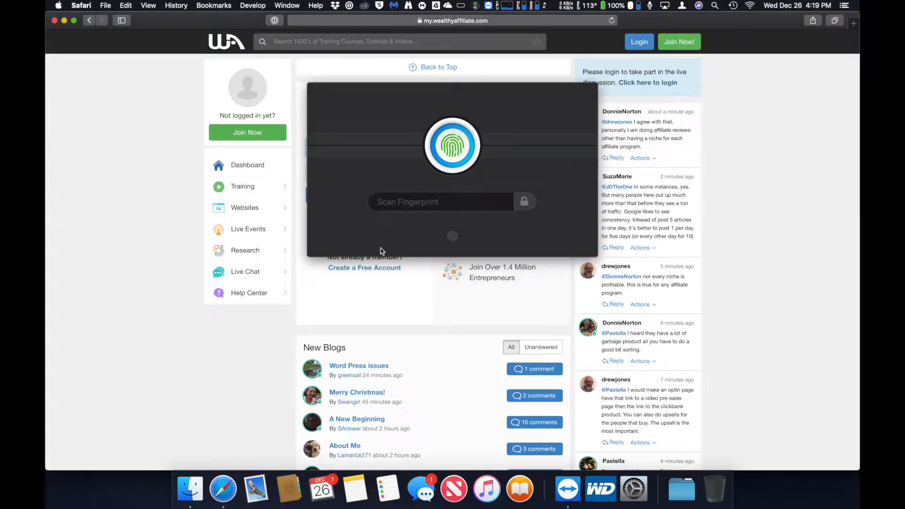
pyautogui.click(451, 129)
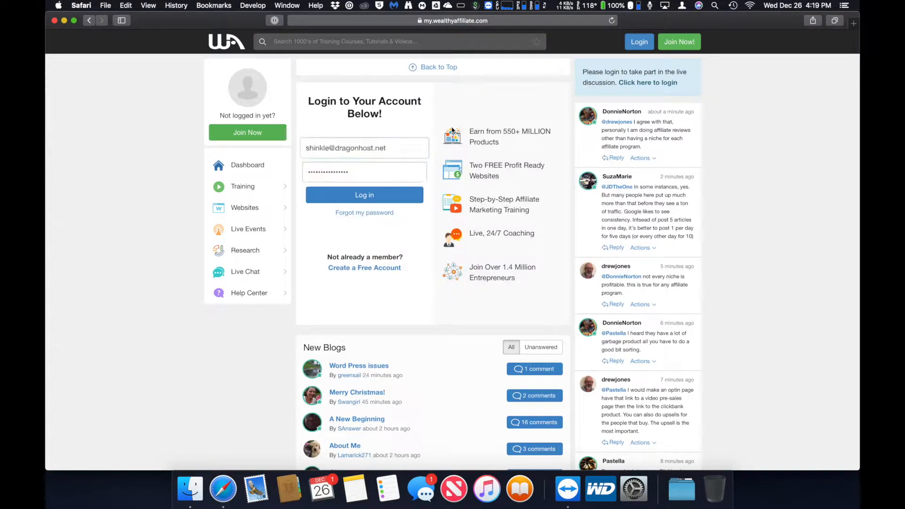
pyautogui.click(340, 200)
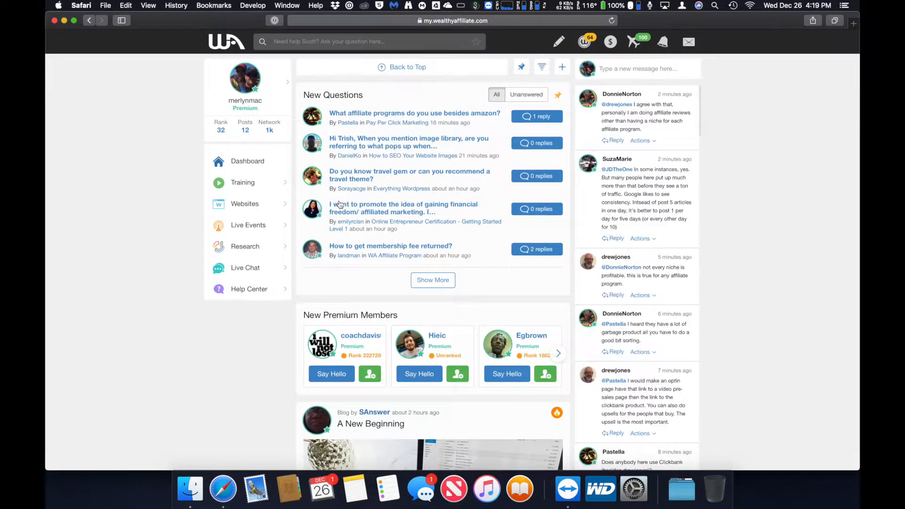
# - Go to Websites > Site Manager > Site Email and show the example mailbox's SMTP settings
pyautogui.click(250, 205)
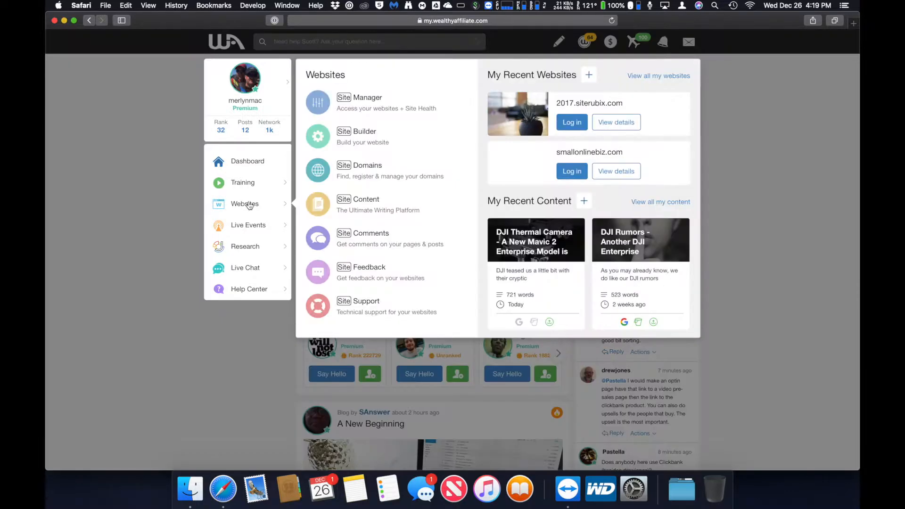
pyautogui.click(360, 105)
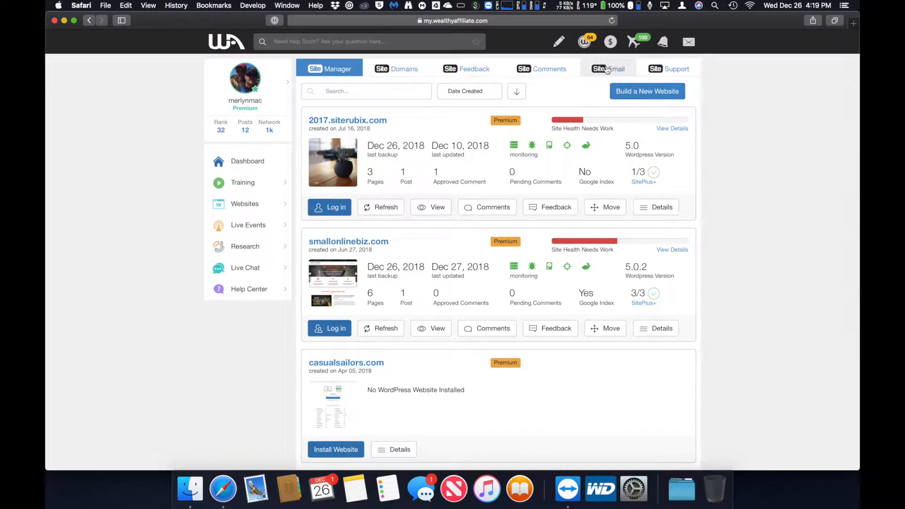
pyautogui.click(608, 69)
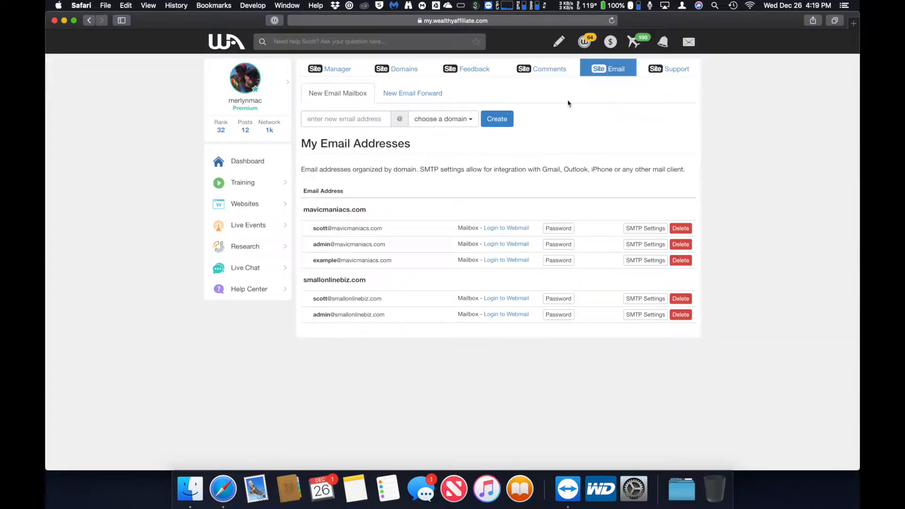
pyautogui.click(640, 260)
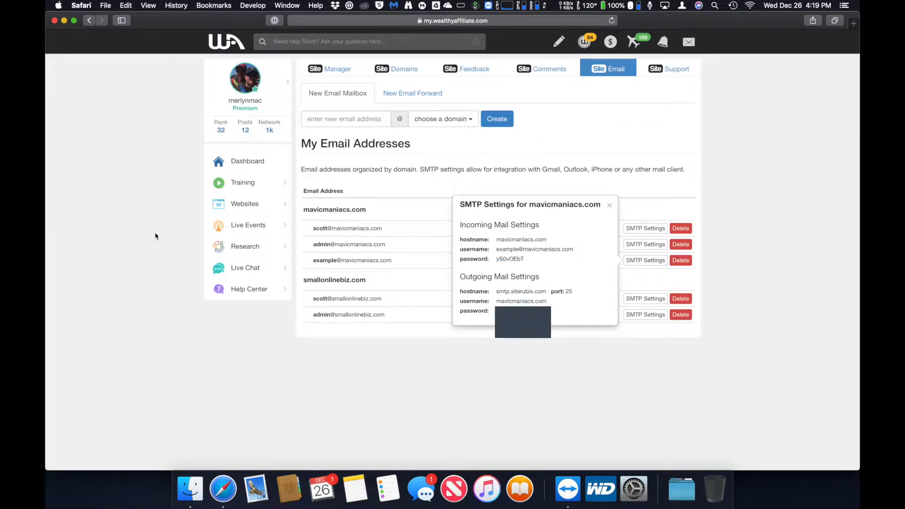
pyautogui.click(58, 5)
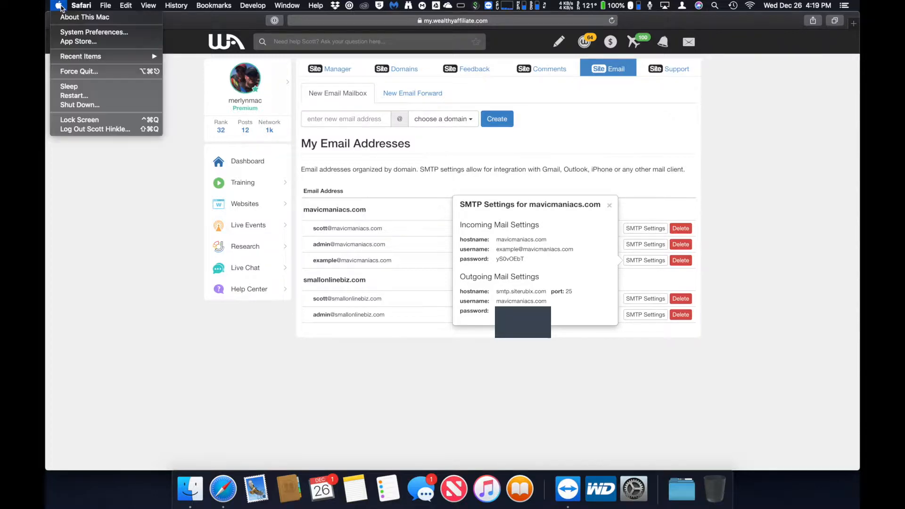
# - In System Preferences' Internet Accounts, choose Add Other Account and pick Mail account
pyautogui.click(70, 33)
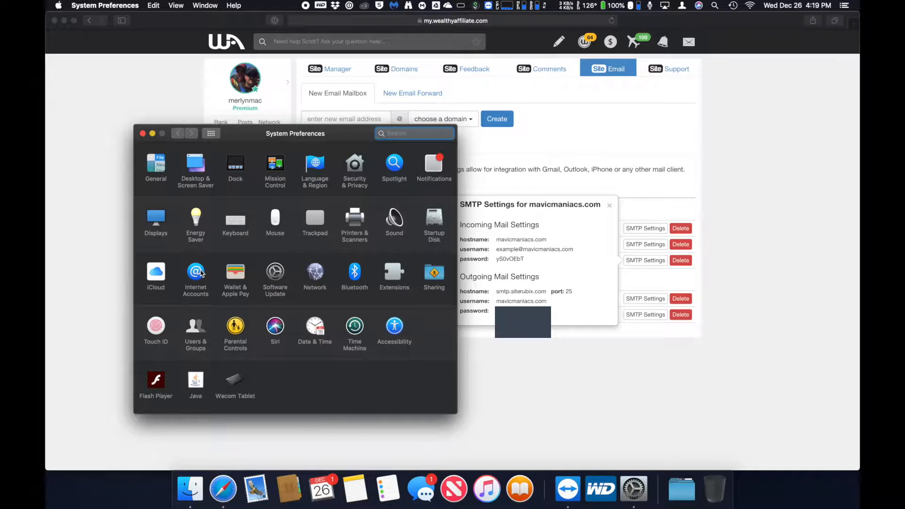
pyautogui.click(202, 273)
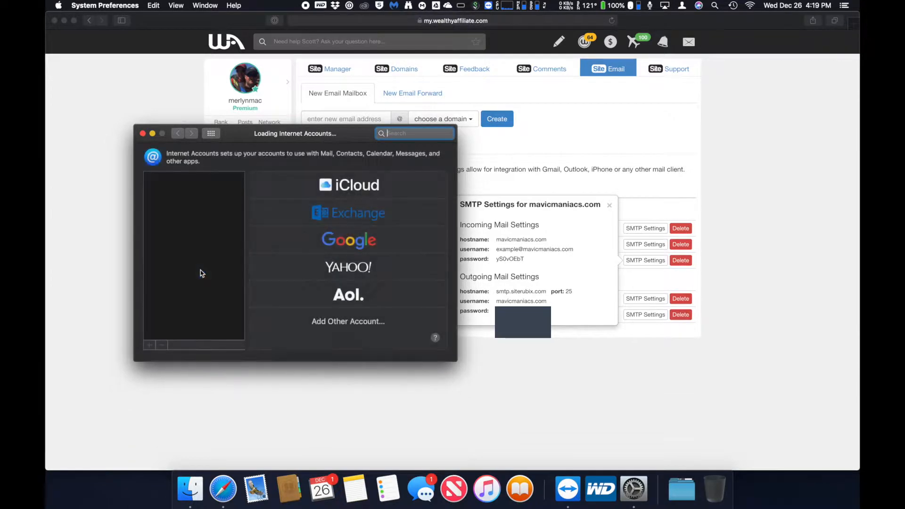
pyautogui.click(330, 323)
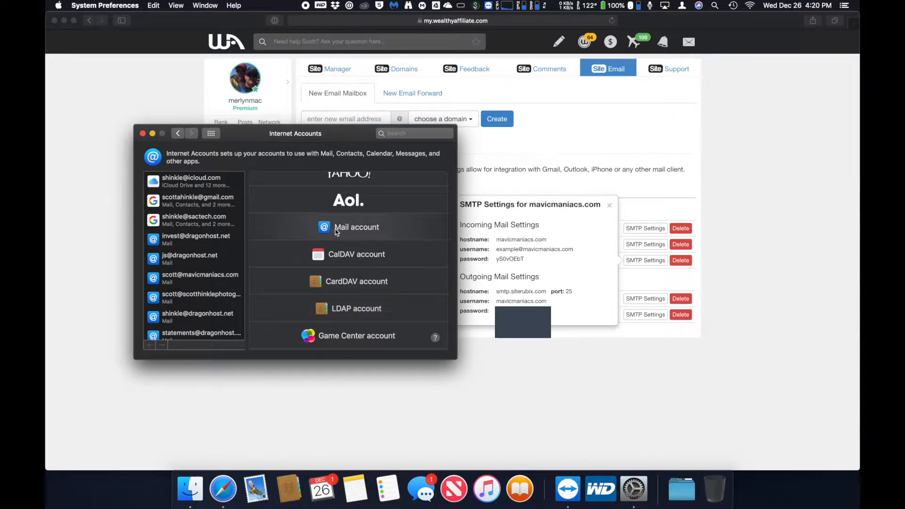
pyautogui.click(337, 231)
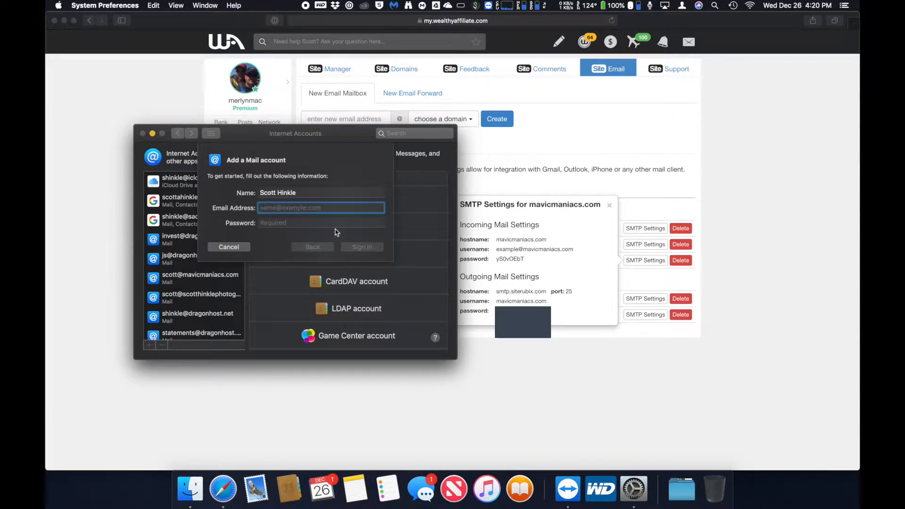
pyautogui.click(498, 260)
# - Copy the mailbox address and password from the SMTP settings into the form and try signing in
pyautogui.moveTo(497, 250); pyautogui.dragTo(566, 252)
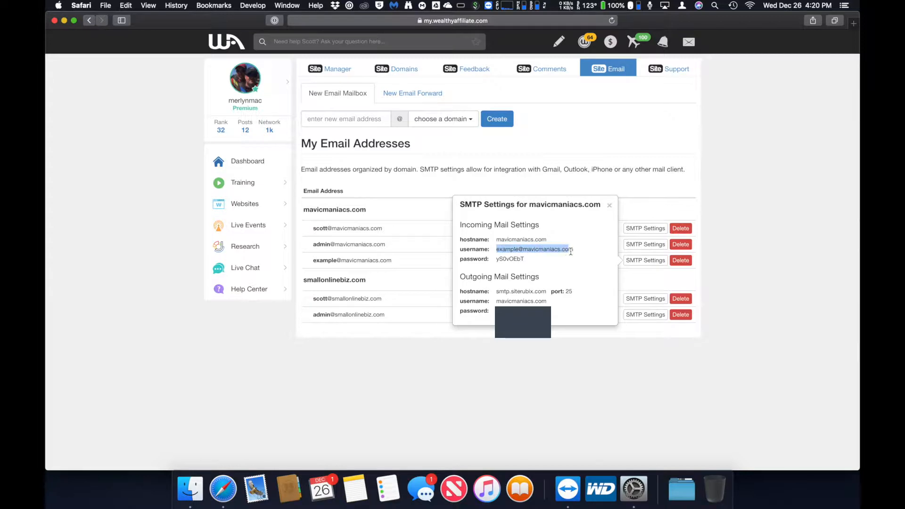
pyautogui.press('super+Tab')
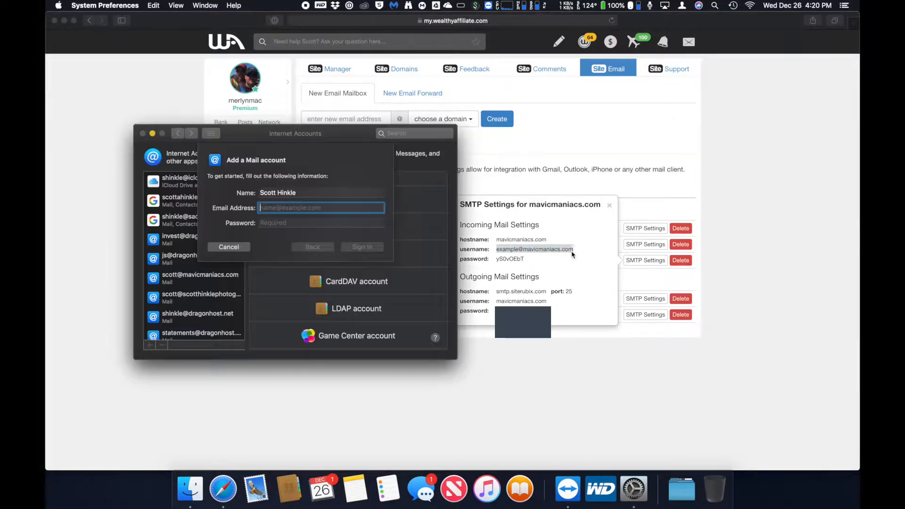
pyautogui.press('super+v')
pyautogui.press('Tab')
pyautogui.press('super+Tab')
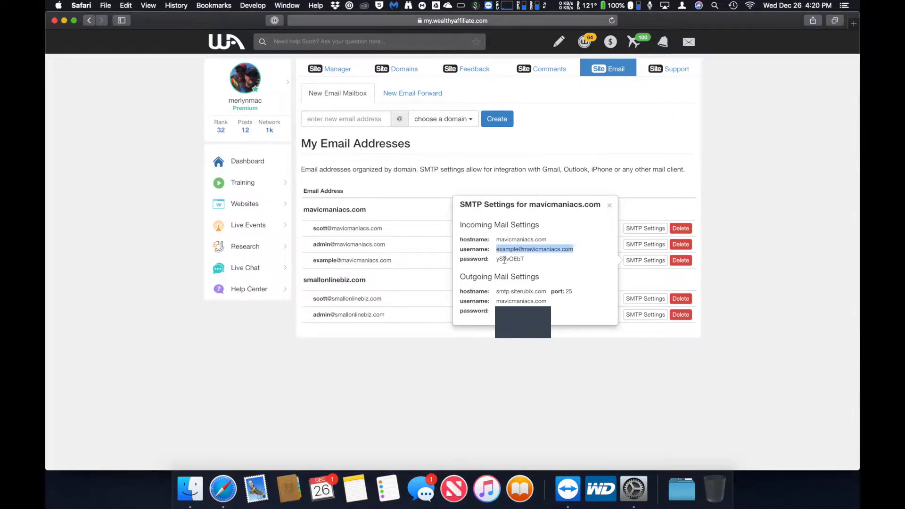
pyautogui.moveTo(498, 261); pyautogui.dragTo(522, 260)
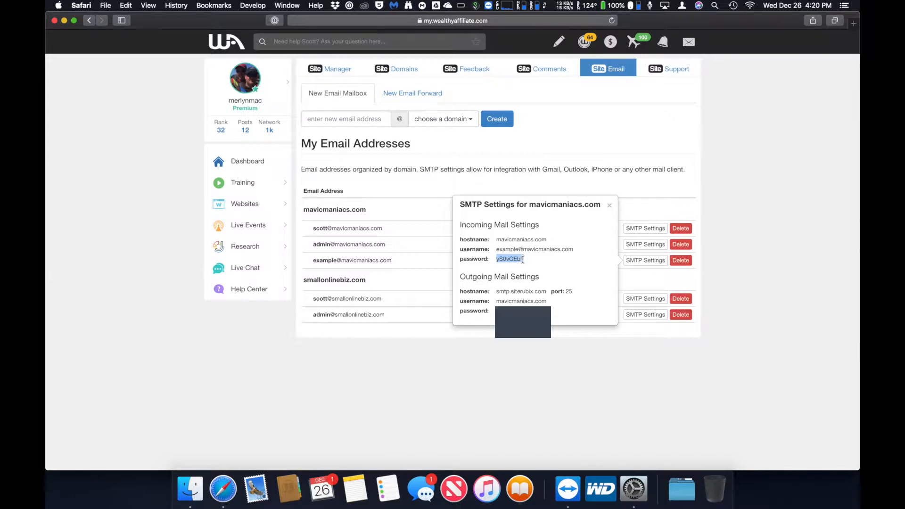
pyautogui.press('super+c')
pyautogui.press('super+Tab')
pyautogui.press('super+v')
pyautogui.click(362, 247)
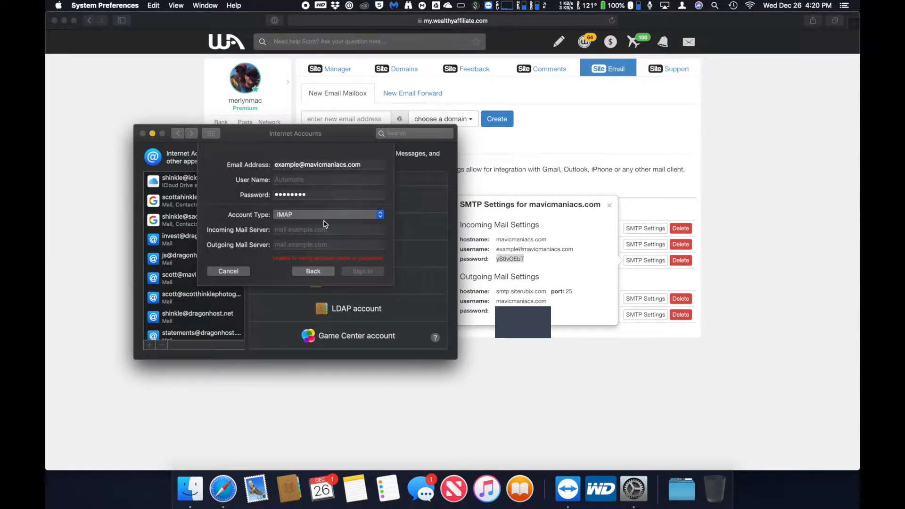
# - Paste the mailbox user name and set the incoming server to mavicmaniacs.com
pyautogui.click(501, 249)
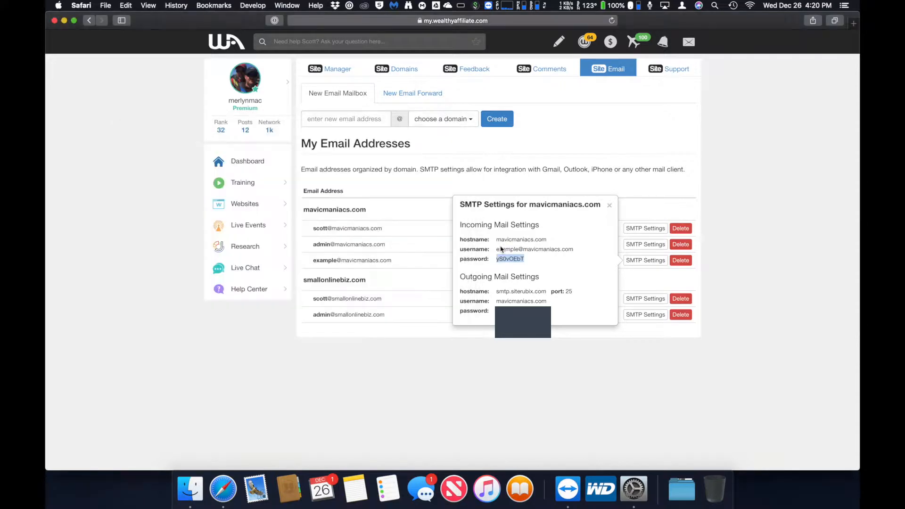
pyautogui.moveTo(497, 249); pyautogui.dragTo(571, 252)
pyautogui.press('super+Tab')
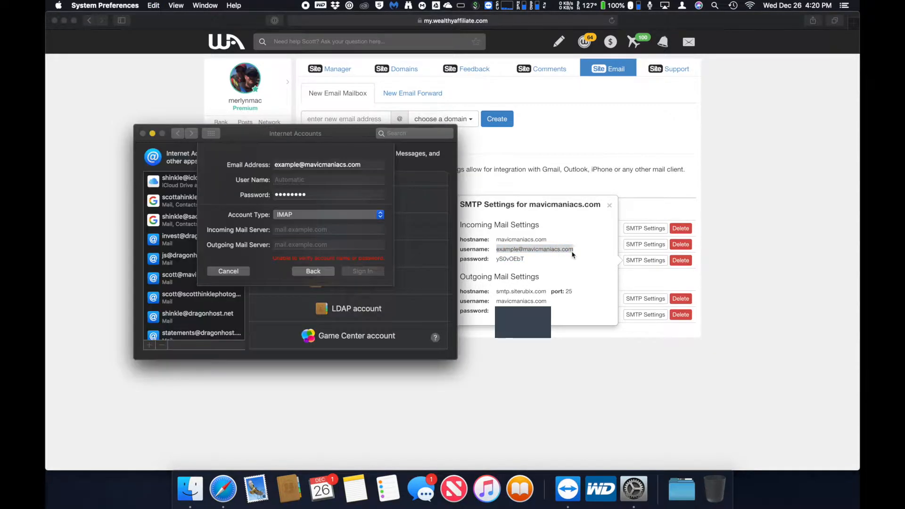
pyautogui.click(357, 179)
pyautogui.press('super+v')
pyautogui.press('Tab')
pyautogui.press('Tab')
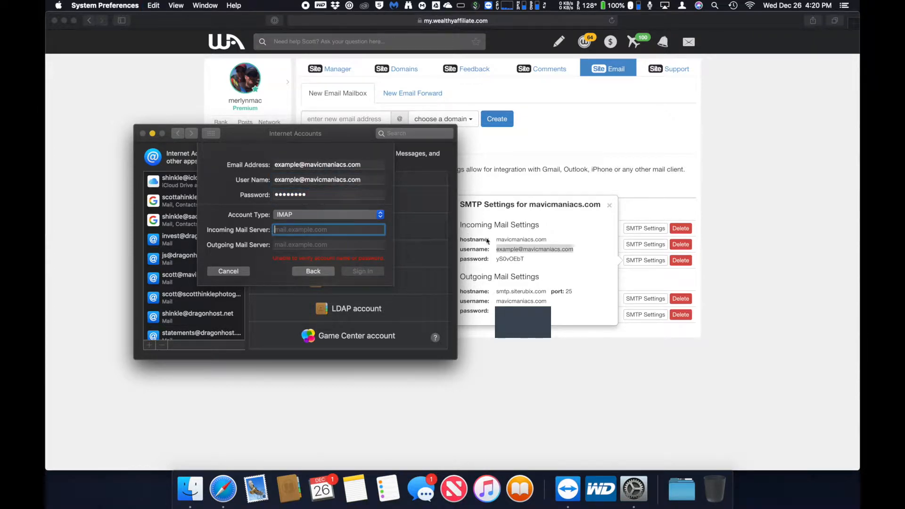
pyautogui.click(498, 240)
pyautogui.click(499, 240)
pyautogui.moveTo(499, 239); pyautogui.dragTo(542, 237)
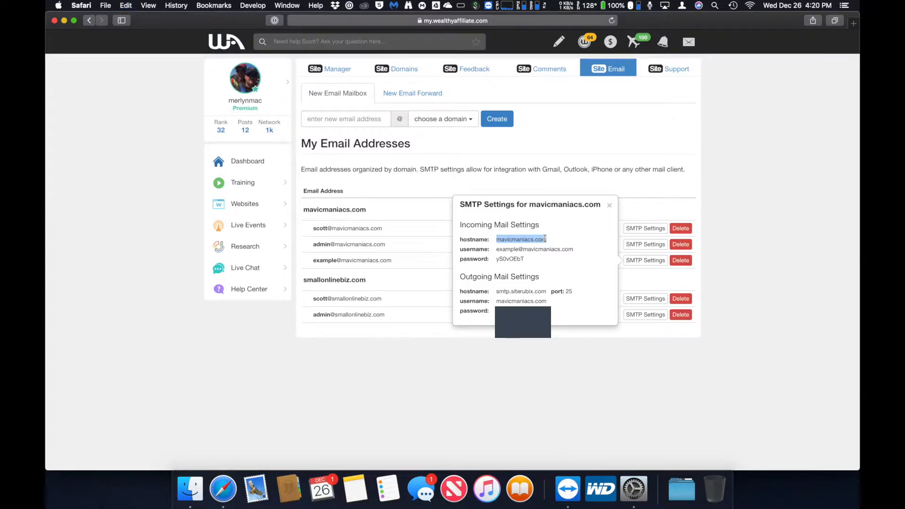
pyautogui.press('super+Tab')
pyautogui.press('super+v')
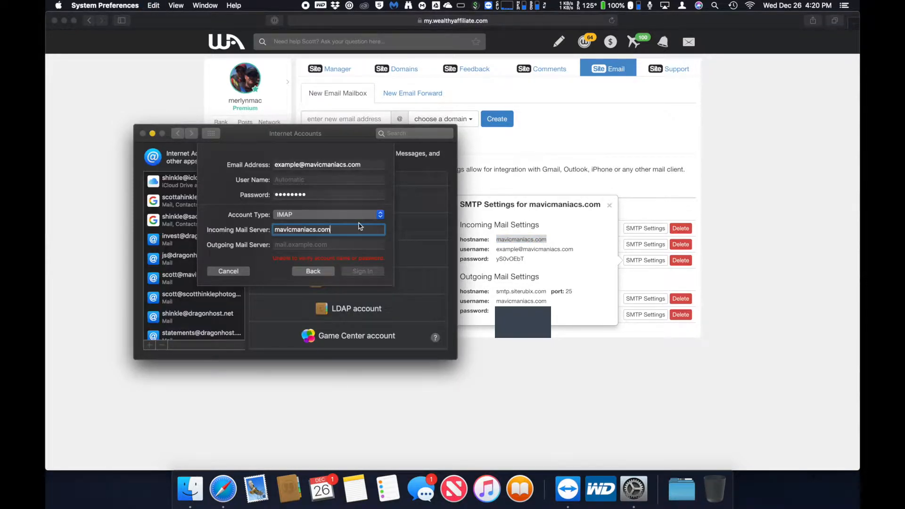
pyautogui.press('Tab')
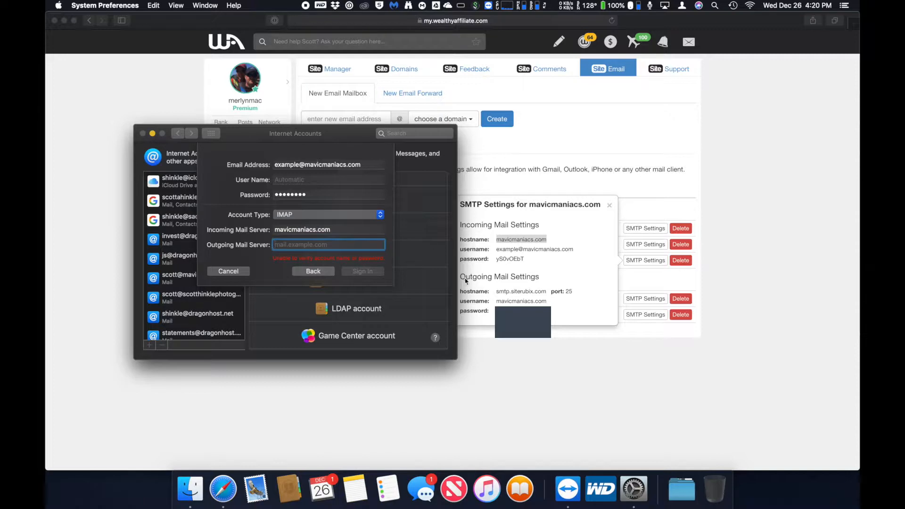
# - Set the outgoing server to smtp.siterubix.com and re-paste the full mailbox address as user name
pyautogui.click(498, 285)
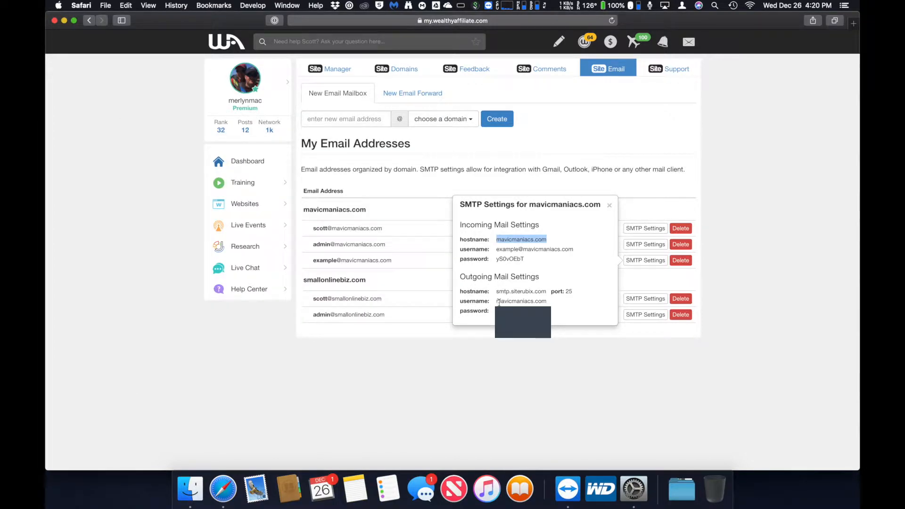
pyautogui.moveTo(498, 292); pyautogui.dragTo(543, 290)
pyautogui.press('super+c')
pyautogui.press('super+Tab')
pyautogui.press('super+v')
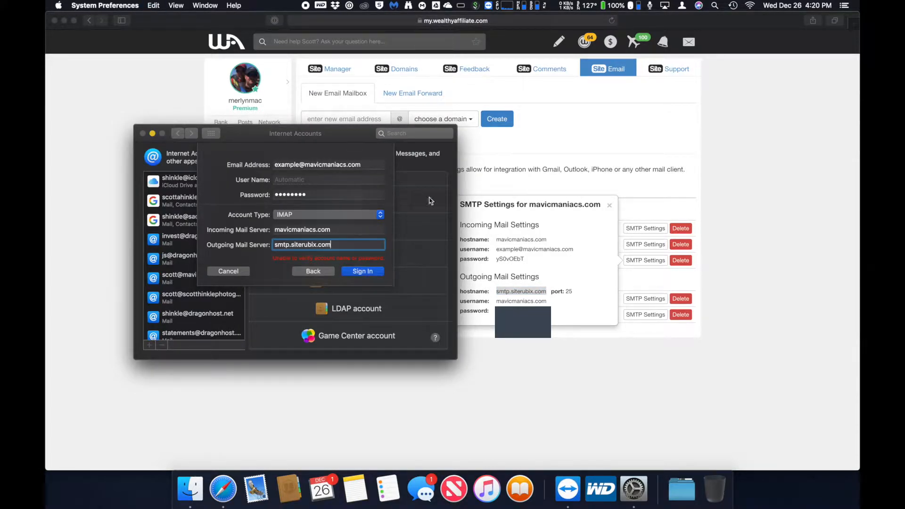
pyautogui.press('super+Tab')
pyautogui.moveTo(498, 248); pyautogui.dragTo(569, 252)
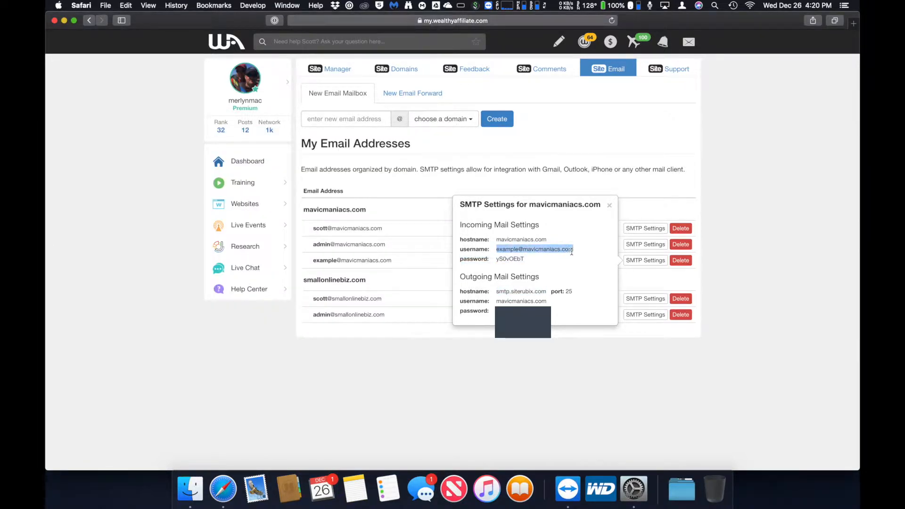
pyautogui.press('super+c')
pyautogui.press('super+Tab')
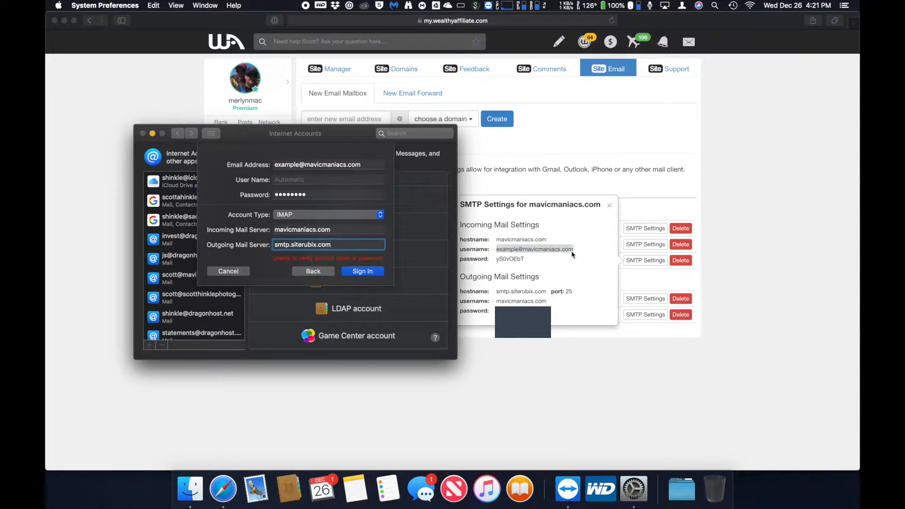
pyautogui.click(355, 180)
pyautogui.press('super+v')
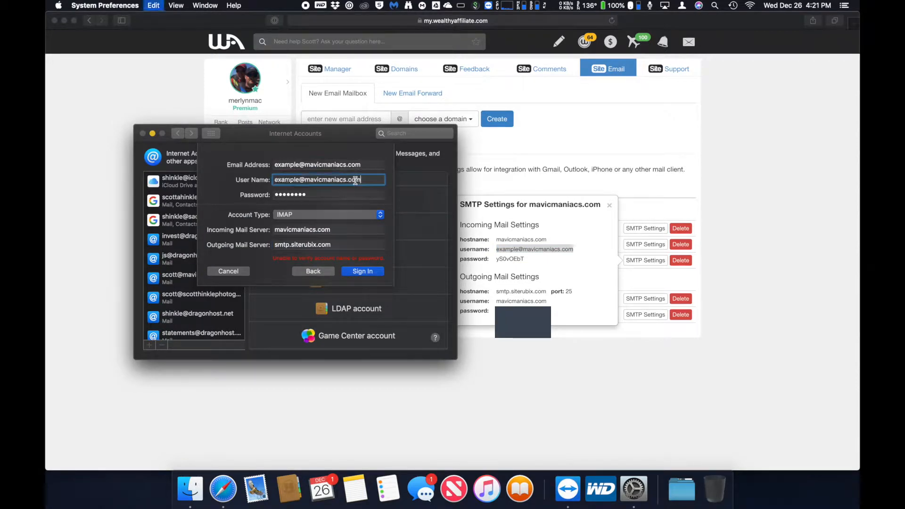
# - Sign in, accept the insecure password warning, and add the account for Mail only
pyautogui.click(356, 272)
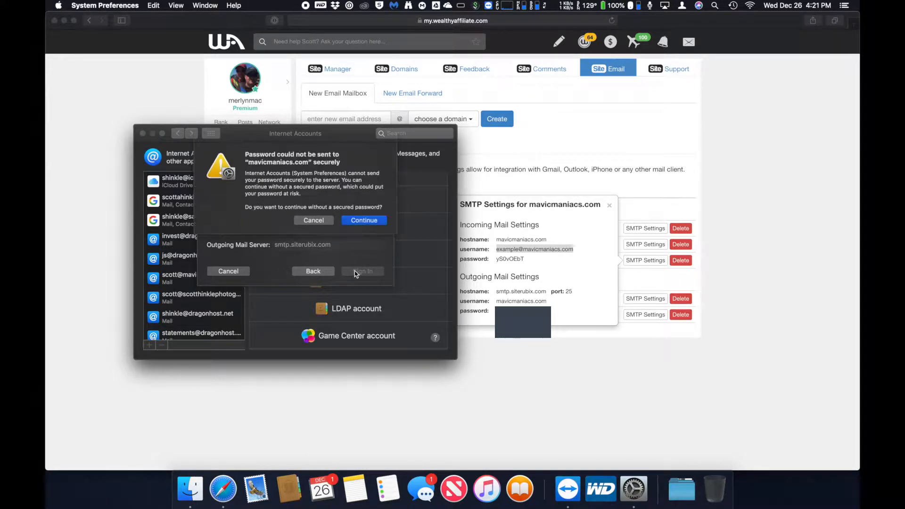
pyautogui.click(366, 221)
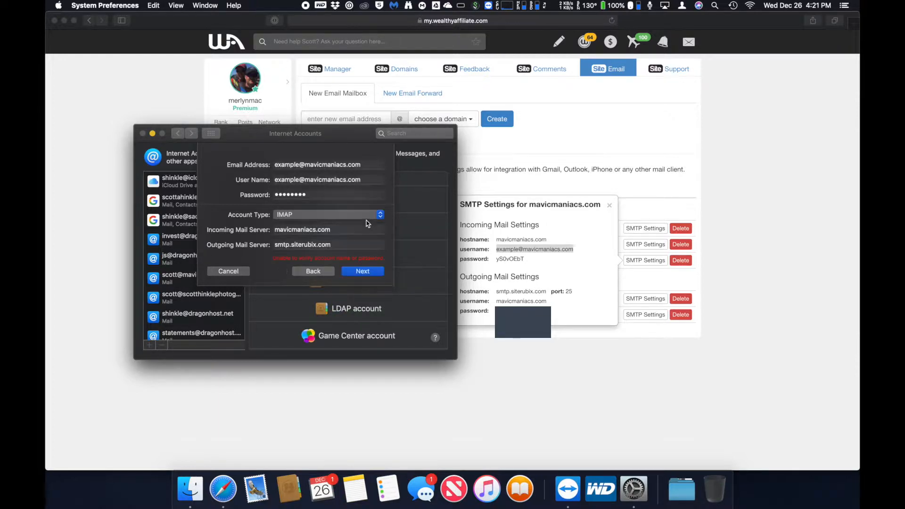
pyautogui.click(367, 273)
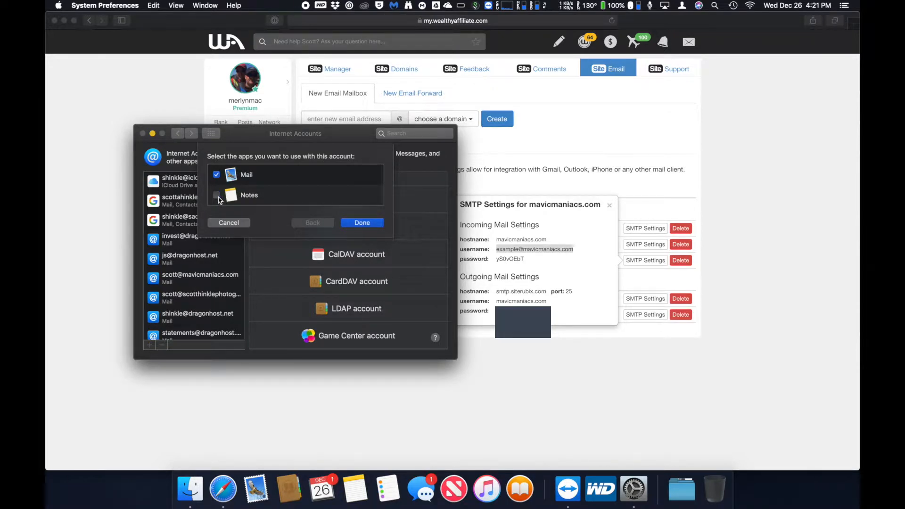
pyautogui.click(362, 223)
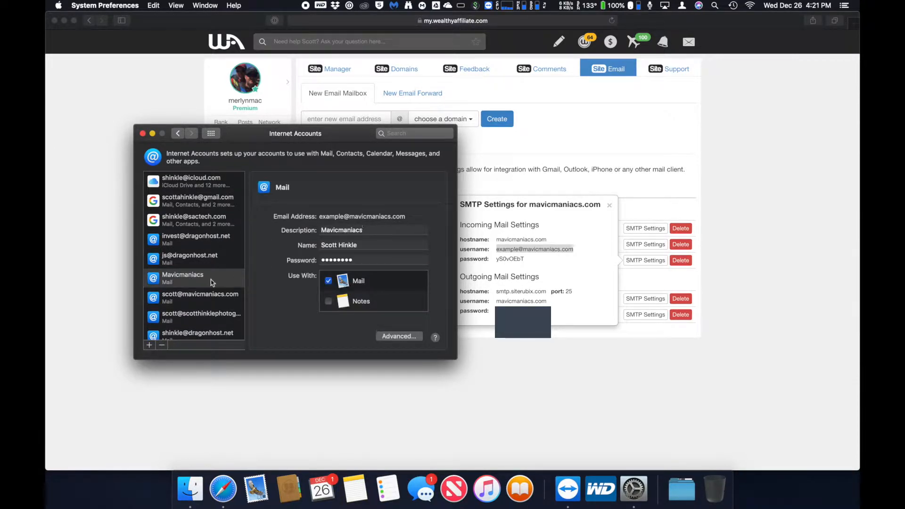
# - Change the Mavicmaniacs account description to the full mailbox address, then quit System Preferences
pyautogui.click(208, 282)
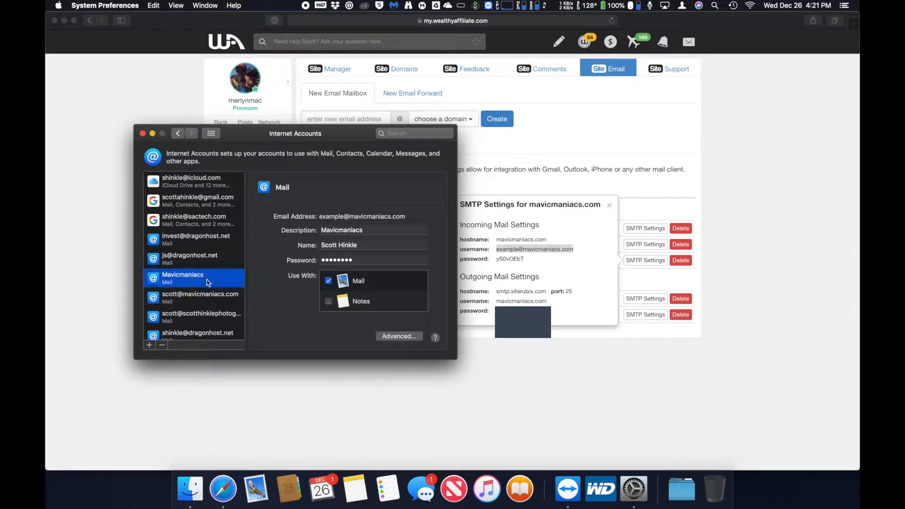
pyautogui.click(371, 231)
pyautogui.press('super+v')
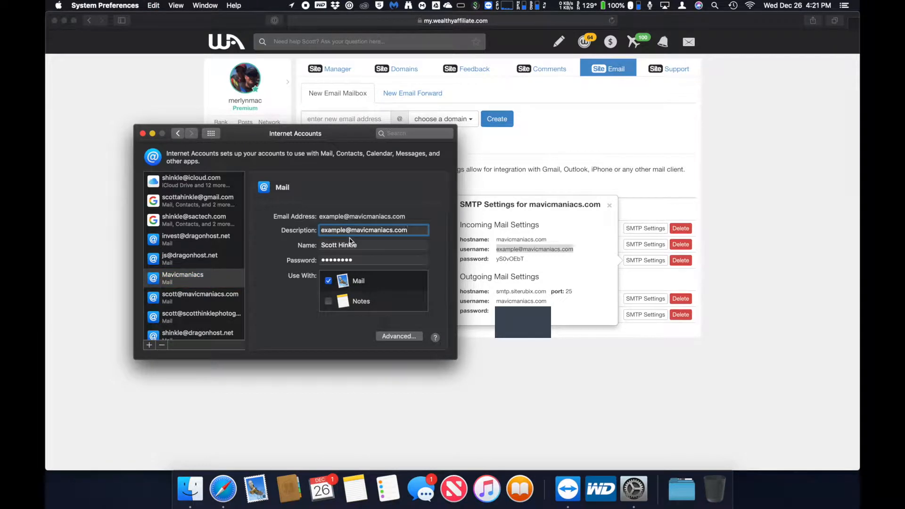
pyautogui.press('Tab')
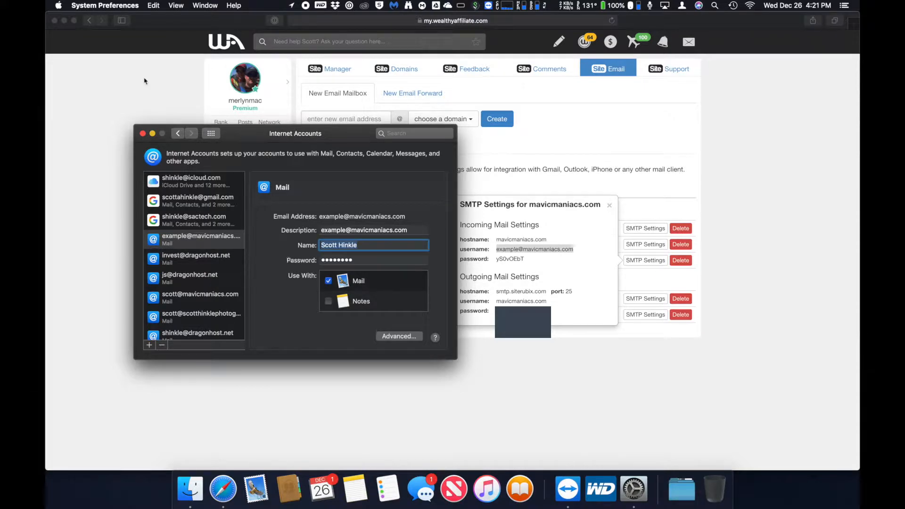
pyautogui.click(106, 4)
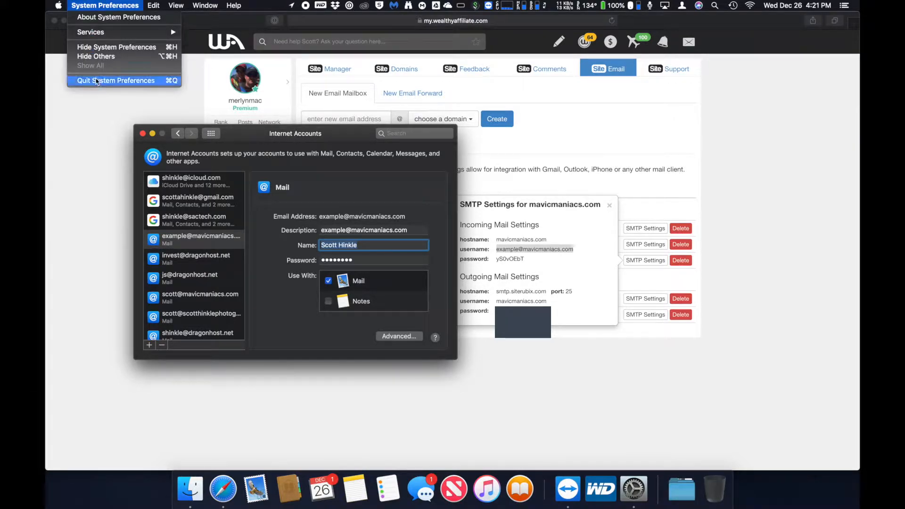
pyautogui.click(97, 82)
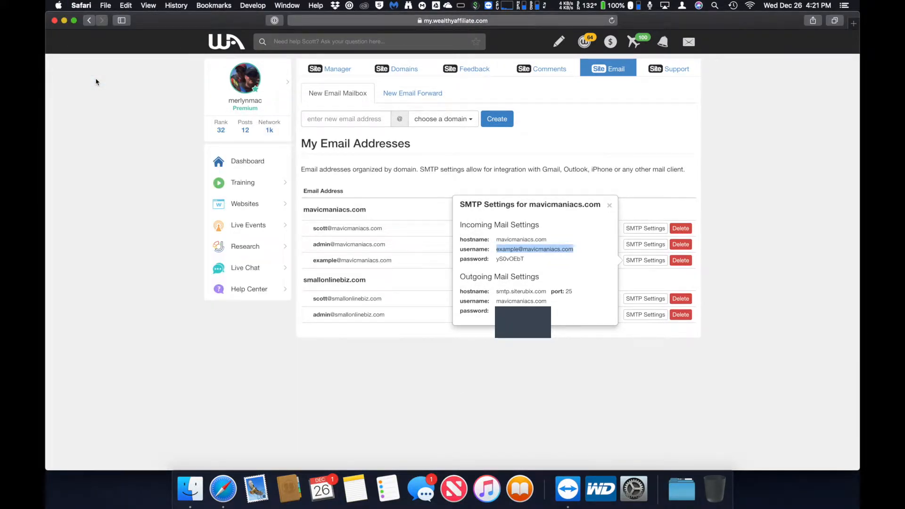
# - In Mail Preferences > Accounts, open the mavicmaniacs.com account's Server Settings and uncheck automatic IMAP connection management
pyautogui.click(255, 483)
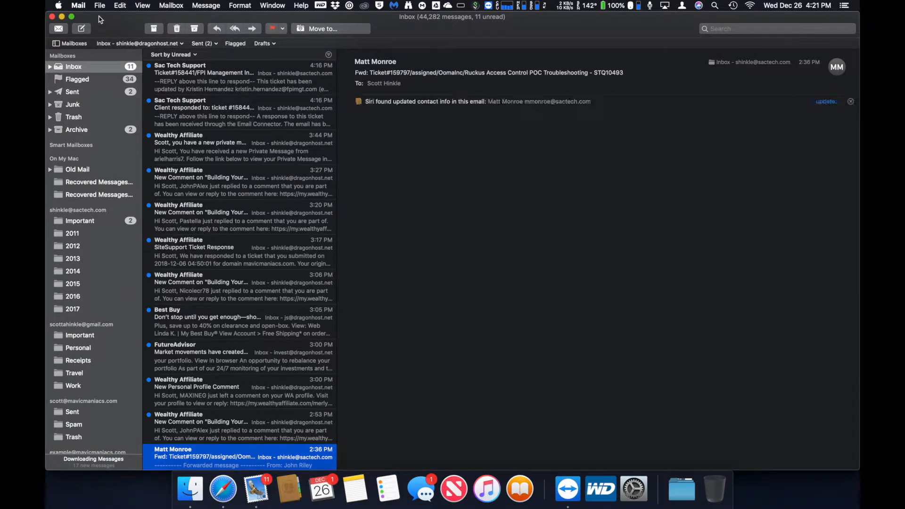
pyautogui.click(84, 5)
pyautogui.click(93, 33)
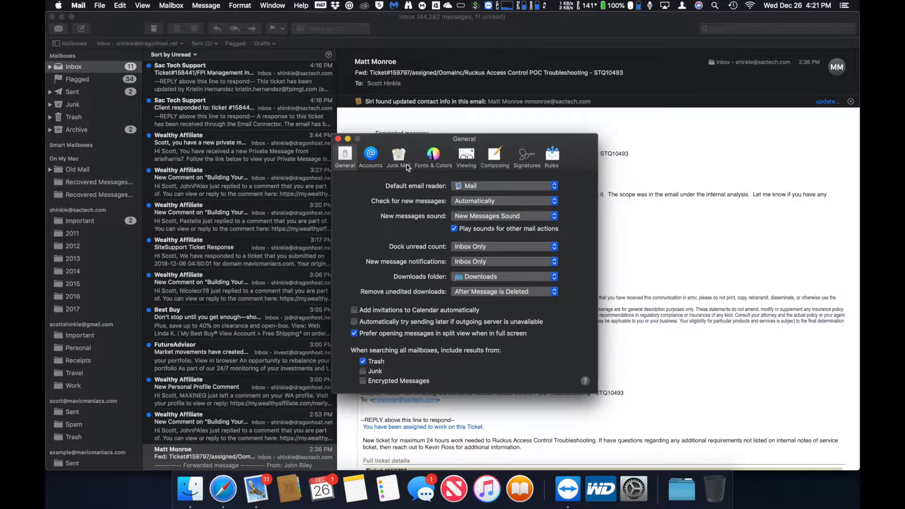
pyautogui.click(371, 156)
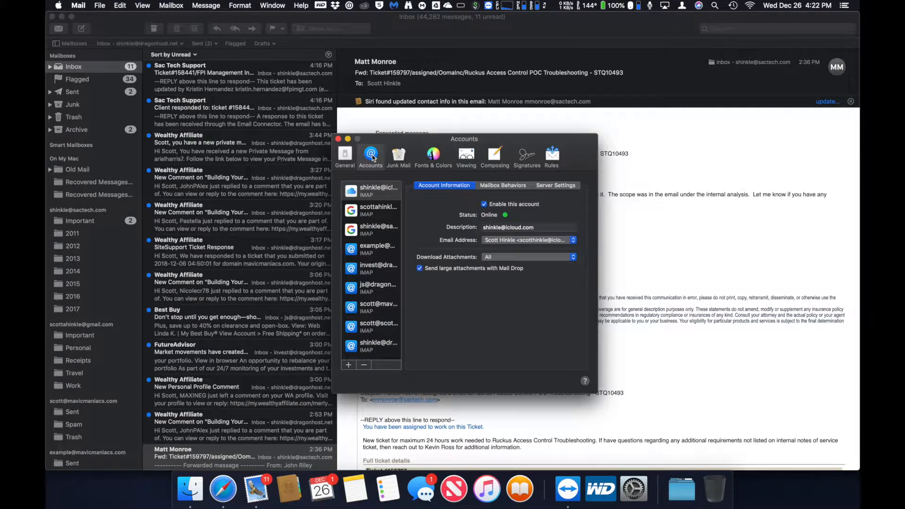
pyautogui.click(378, 248)
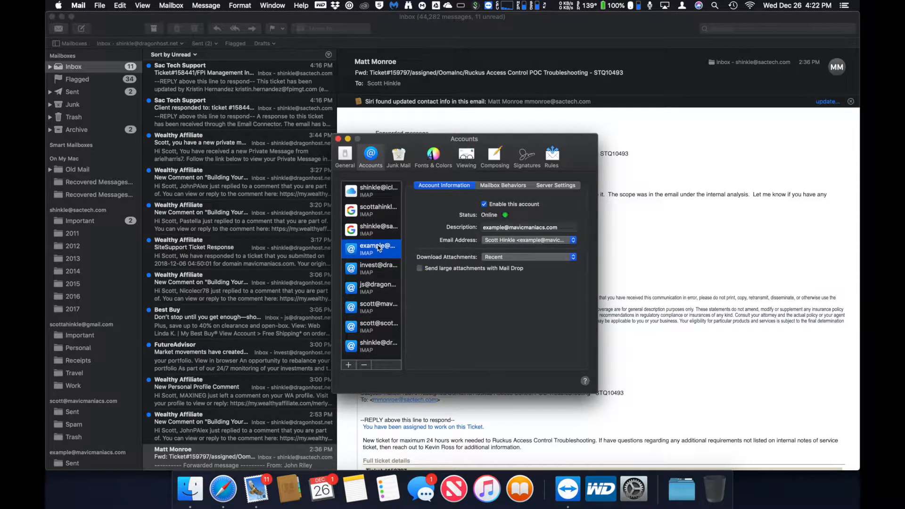
pyautogui.click(547, 187)
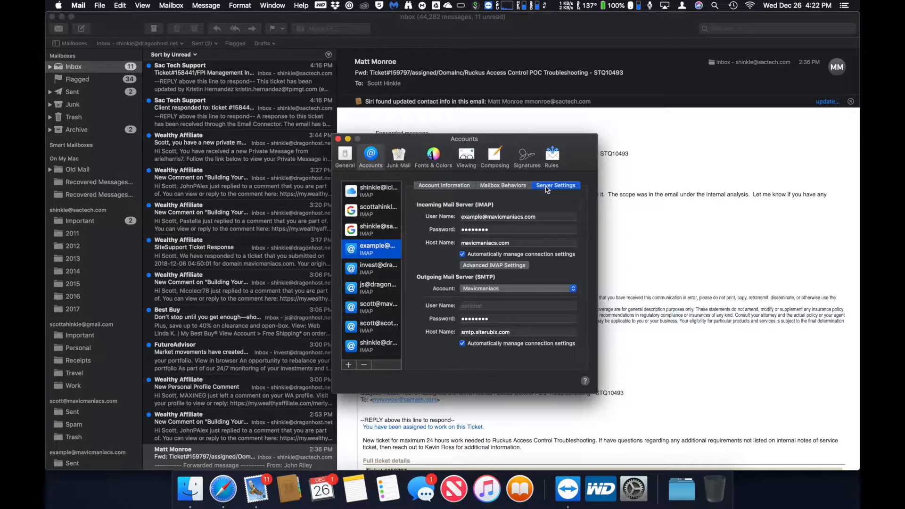
pyautogui.click(463, 255)
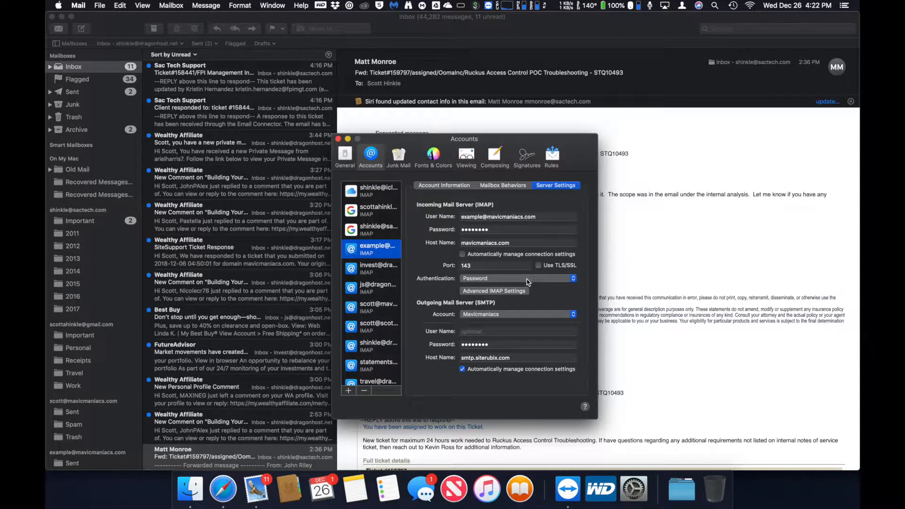
# - In the SMTP server list, describe the smtp.siterubix.com server with the full mailbox address
pyautogui.click(480, 314)
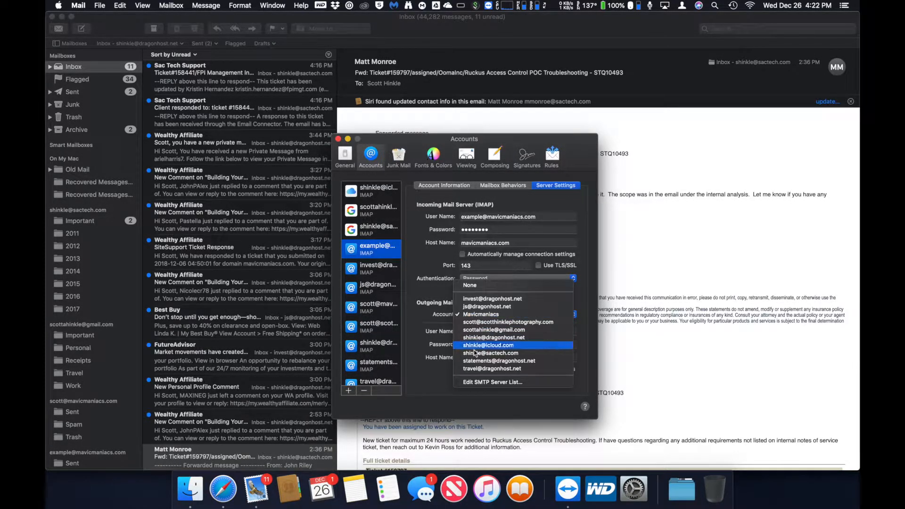
pyautogui.click(474, 382)
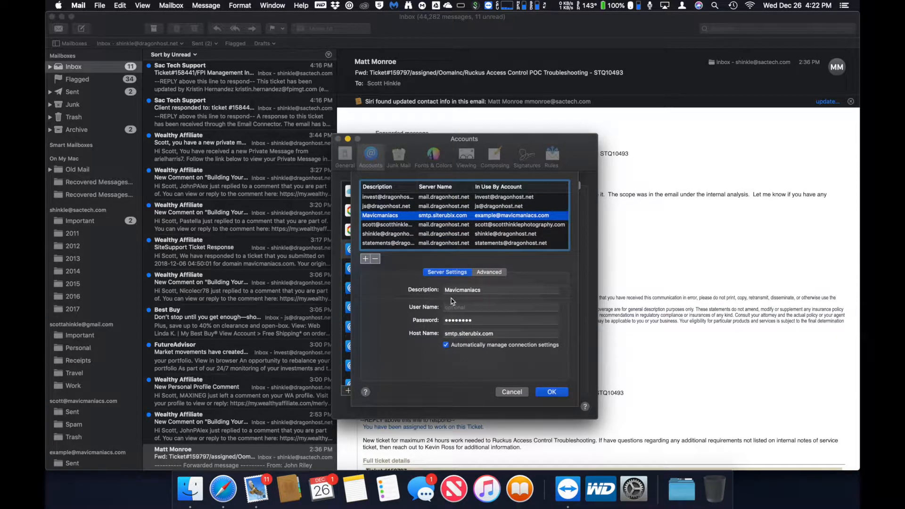
pyautogui.click(492, 289)
pyautogui.press('super+v')
pyautogui.press('Return')
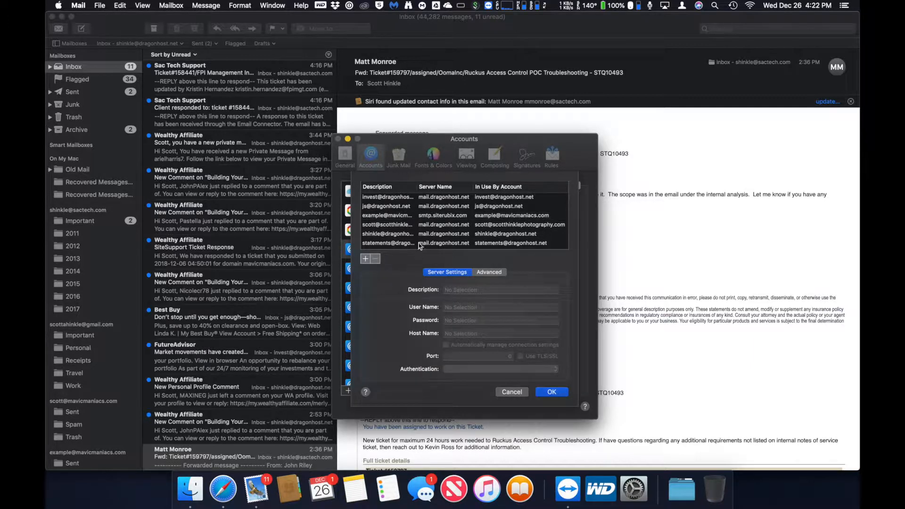
pyautogui.click(406, 217)
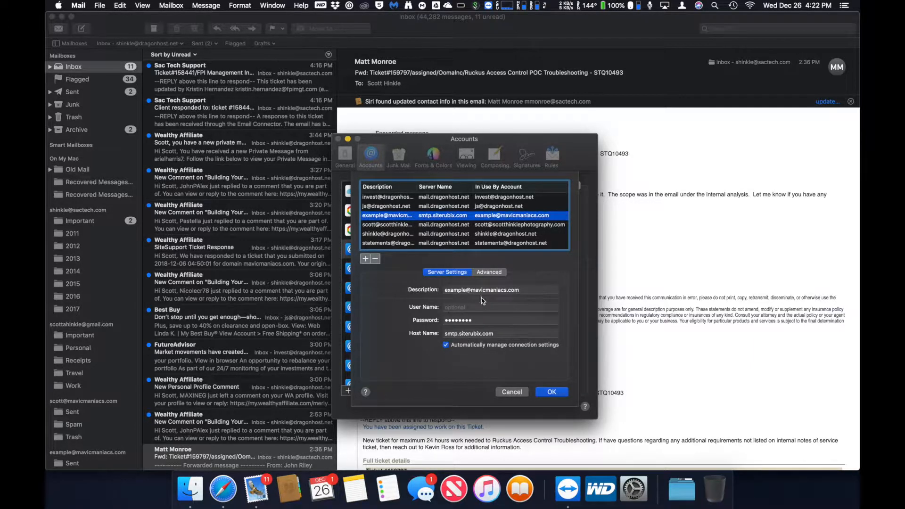
pyautogui.click(474, 308)
pyautogui.press('super+Tab')
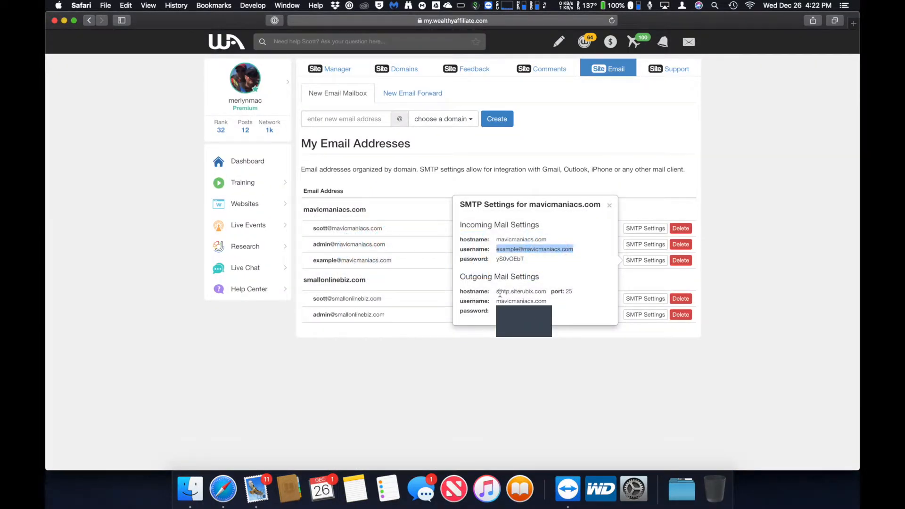
# - Set the outgoing server's user name to mavicmaniacs.com and trim its description to mavicmaniacs.com
pyautogui.moveTo(497, 300); pyautogui.dragTo(541, 302)
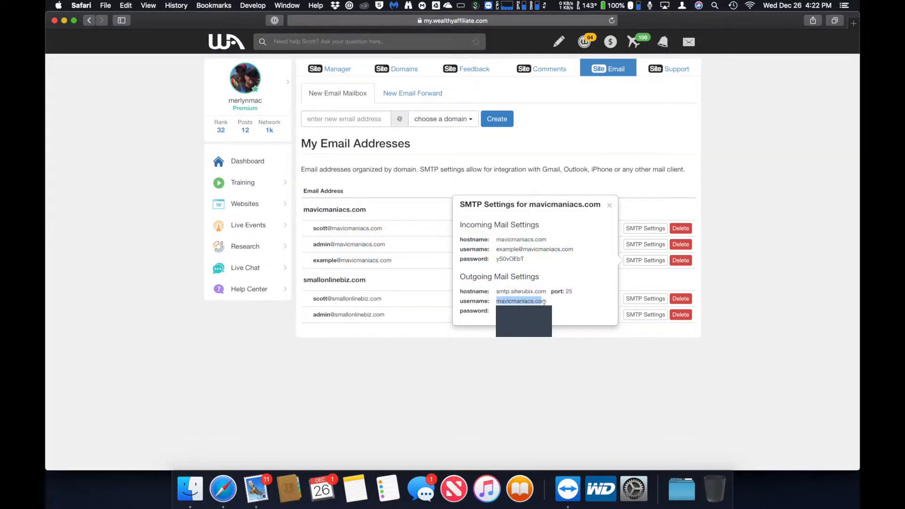
pyautogui.press('super+c')
pyautogui.press('super+Tab')
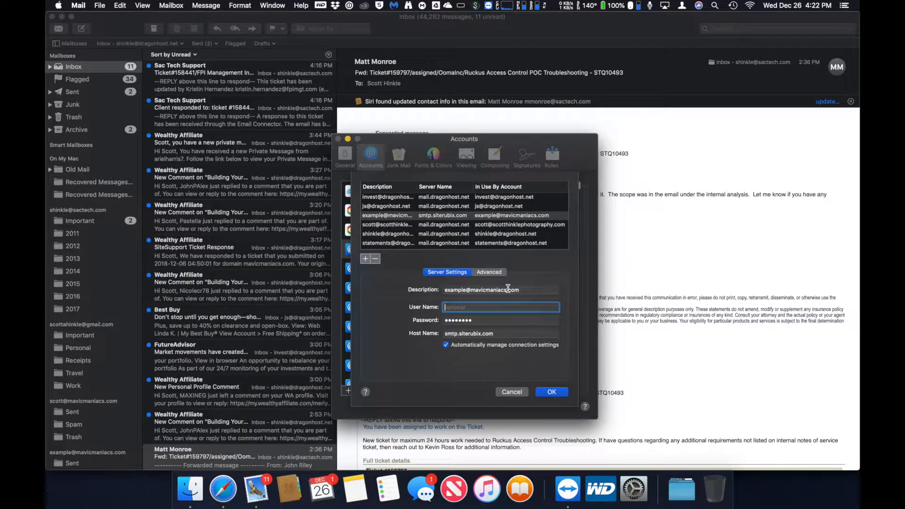
pyautogui.press('super+v')
pyautogui.click(473, 290)
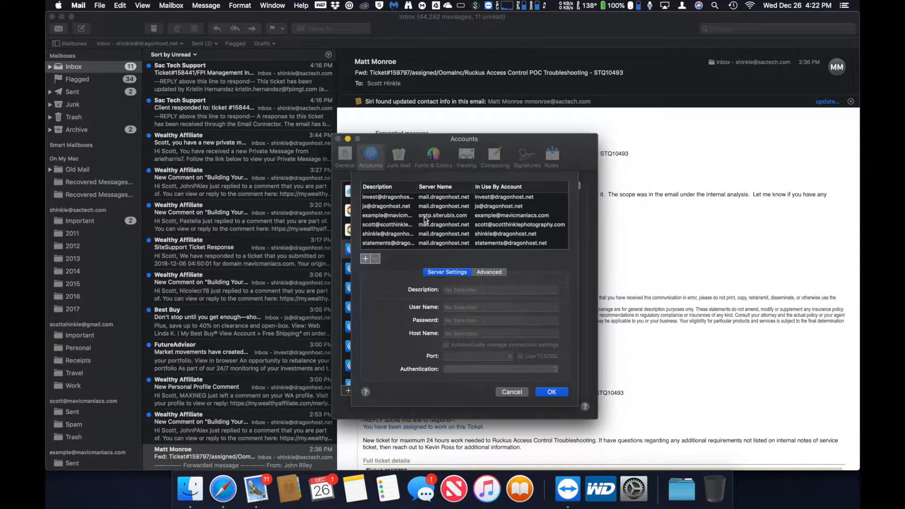
pyautogui.click(422, 216)
pyautogui.click(468, 291)
pyautogui.press('BackSpace')
pyautogui.press('BackSpace')
pyautogui.press('BackSpace')
pyautogui.press('BackSpace')
pyautogui.press('BackSpace')
pyautogui.press('BackSpace')
pyautogui.press('BackSpace')
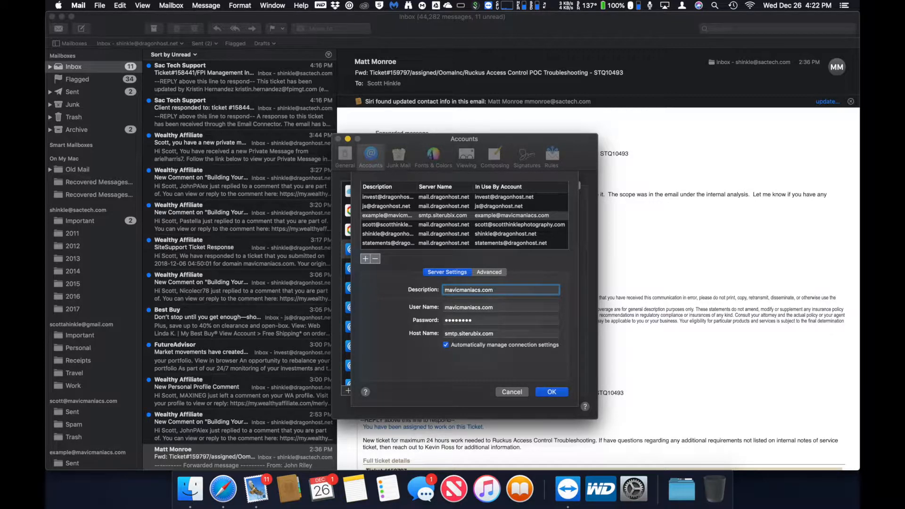
pyautogui.press('Tab')
# - Paste the outgoing mail password from the Wealthy Affiliate page into the server's Password field
pyautogui.click(406, 216)
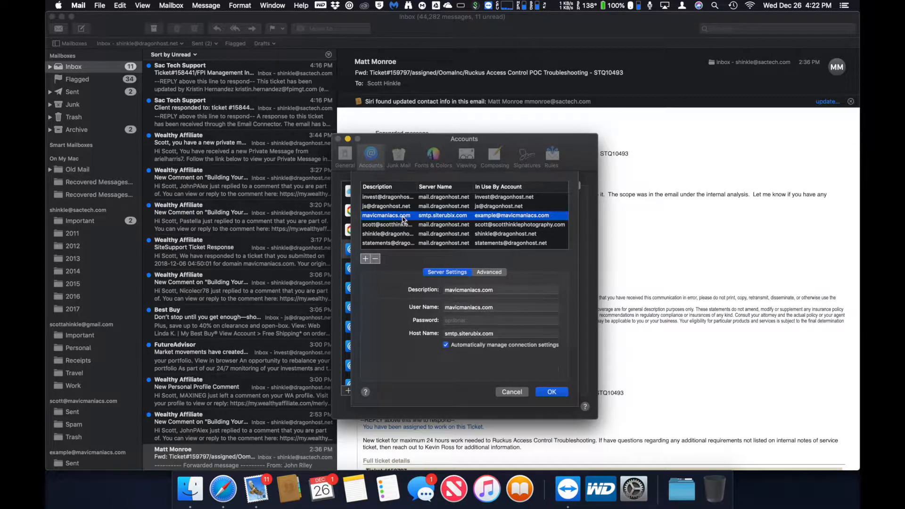
pyautogui.click(455, 319)
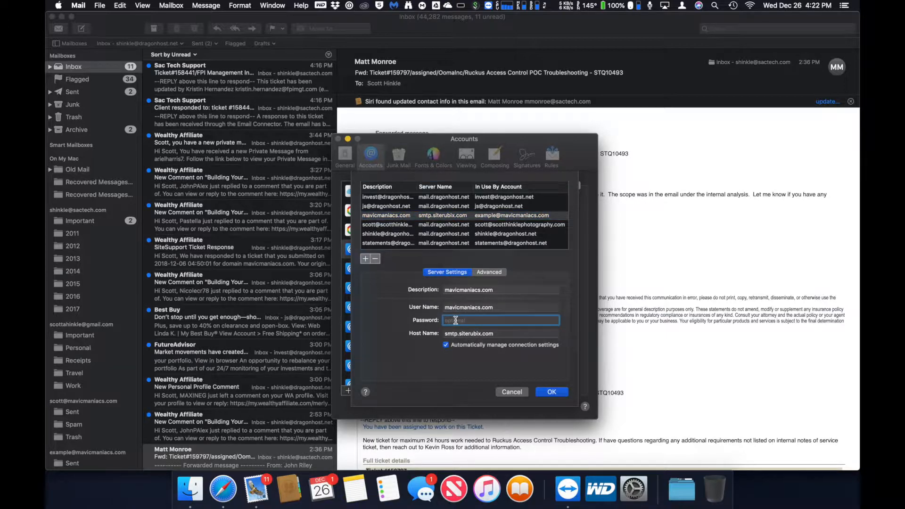
pyautogui.press('super+Tab')
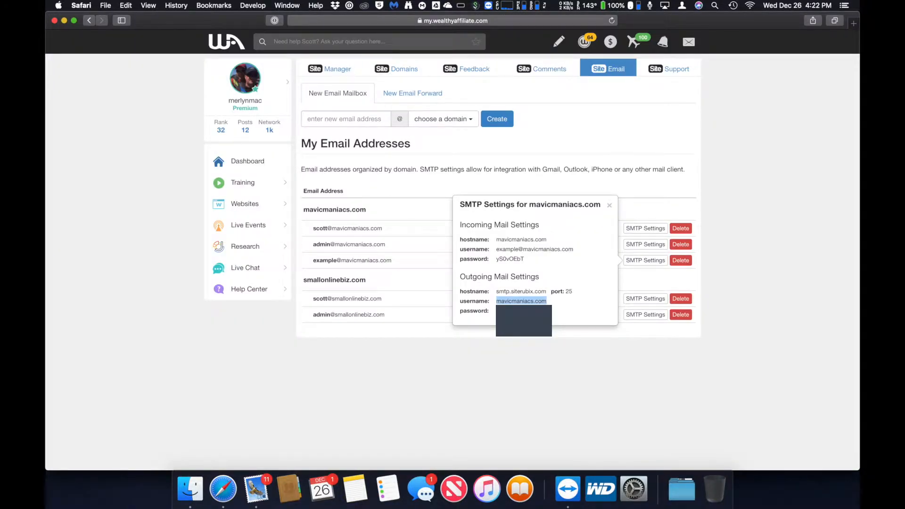
pyautogui.click(495, 311)
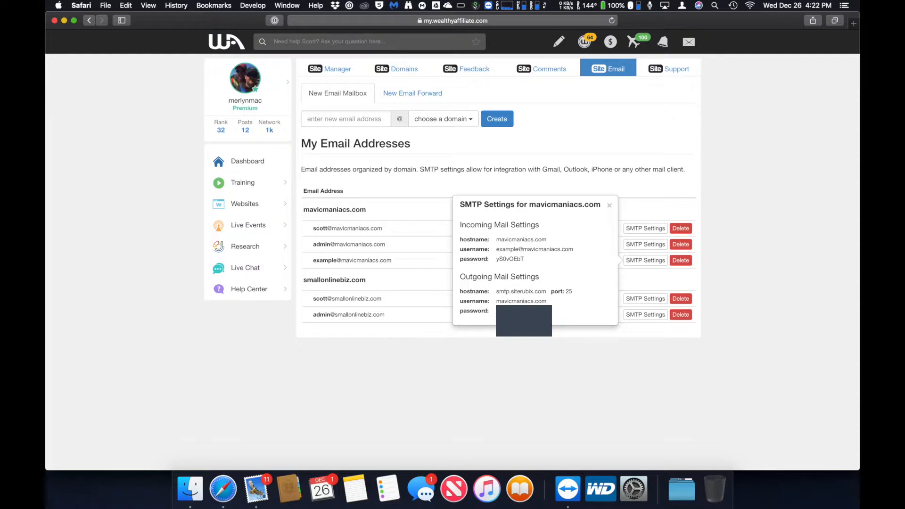
pyautogui.press('super+Tab')
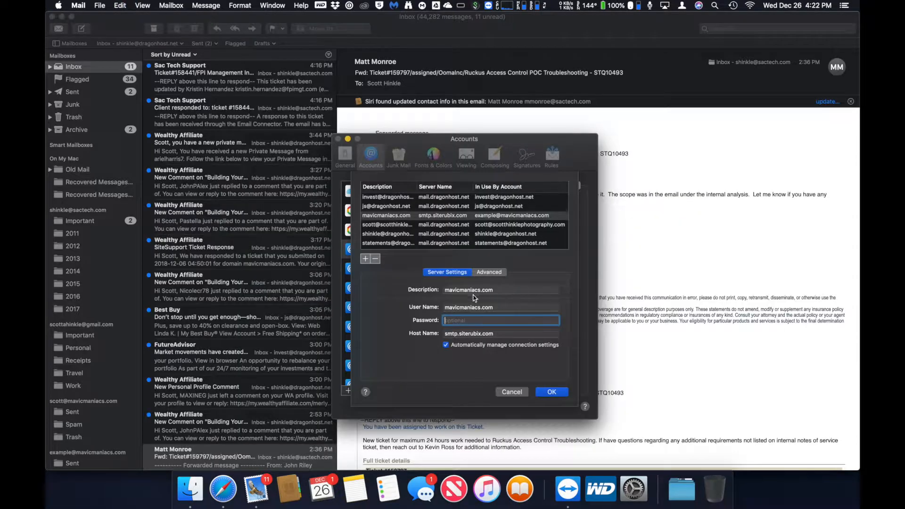
pyautogui.press('super+v')
pyautogui.press('Tab')
# - Turn off automatic connection settings, use Password authentication, and save the outgoing server
pyautogui.click(430, 216)
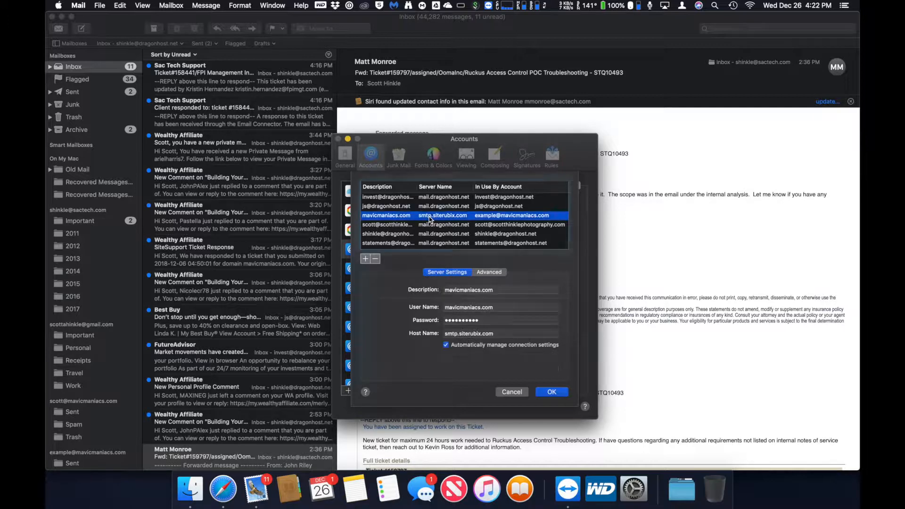
pyautogui.click(446, 344)
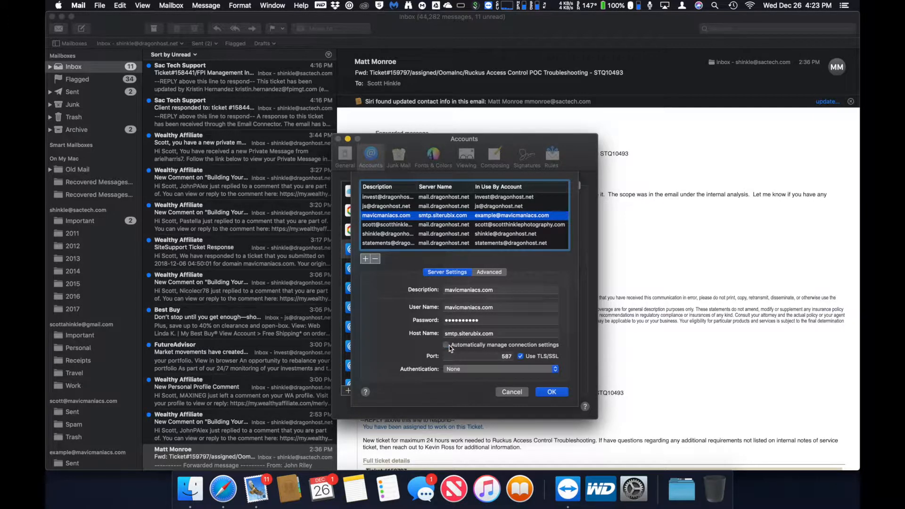
pyautogui.click(512, 369)
pyautogui.click(460, 414)
pyautogui.click(544, 394)
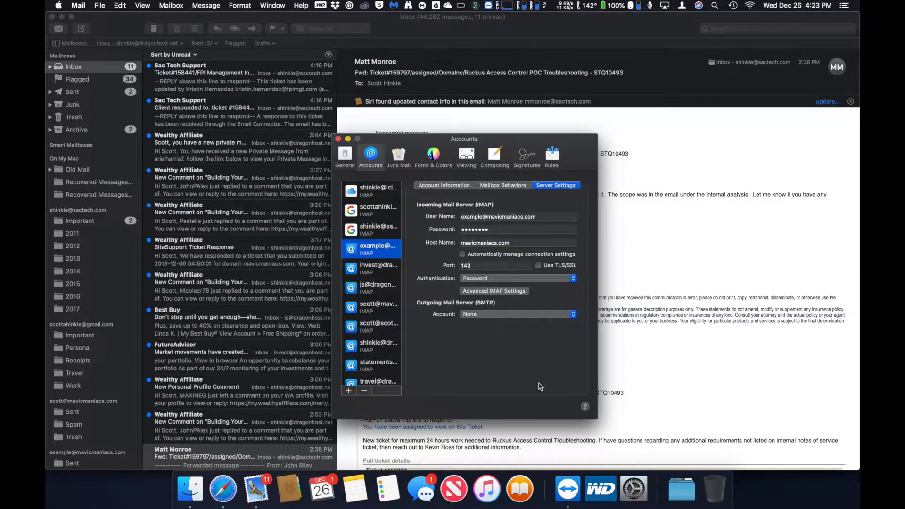
# - From the account's Outgoing Mail Server popup, choose Edit SMTP Server List and scroll the existing servers
pyautogui.click(510, 314)
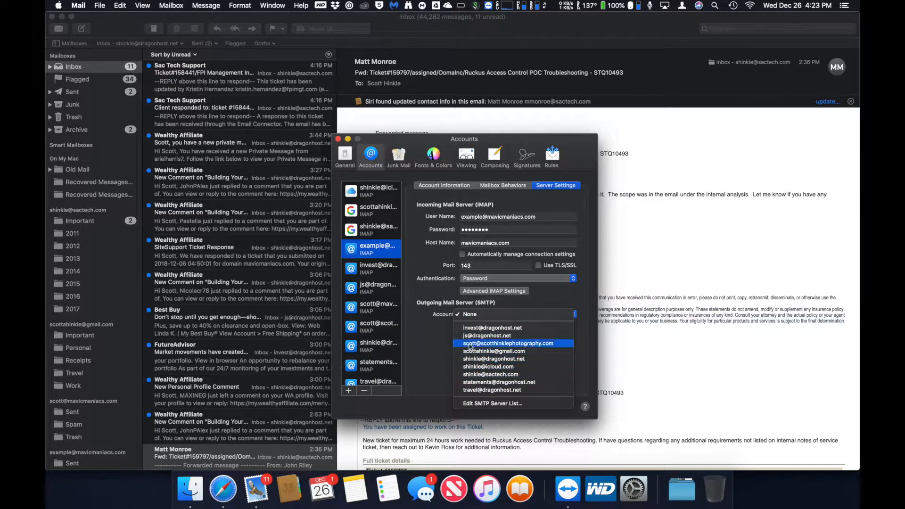
pyautogui.click(434, 343)
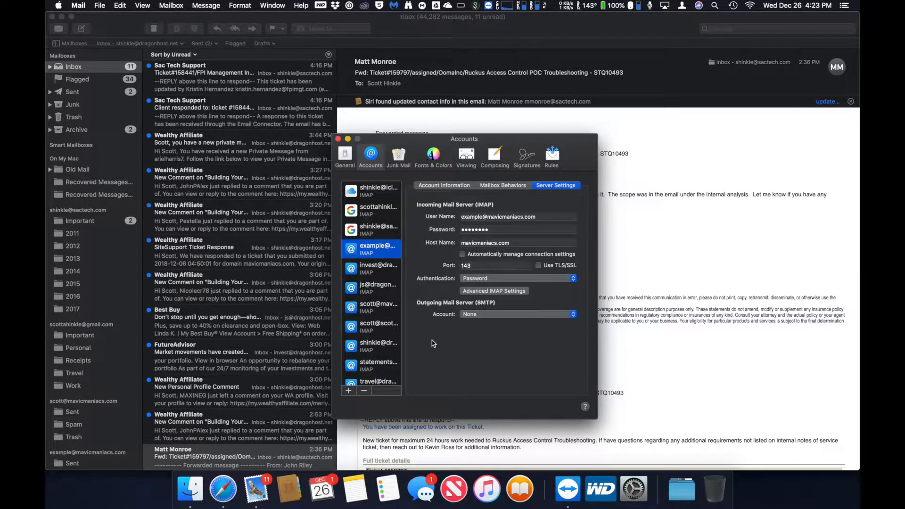
pyautogui.click(471, 315)
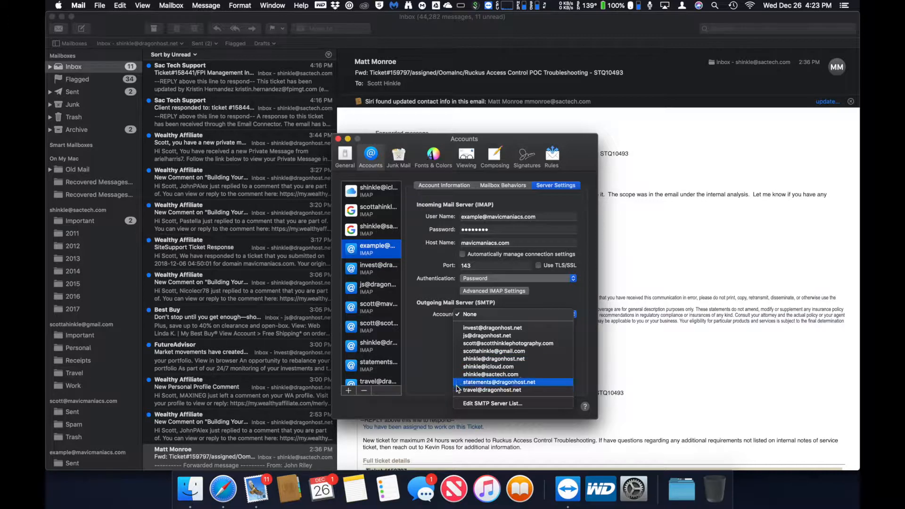
pyautogui.click(458, 404)
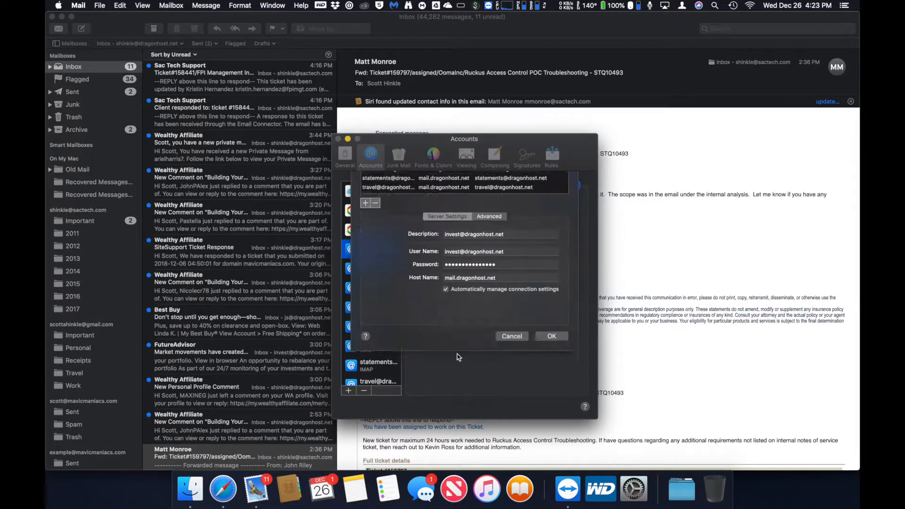
pyautogui.scroll(-1, 397, 222)
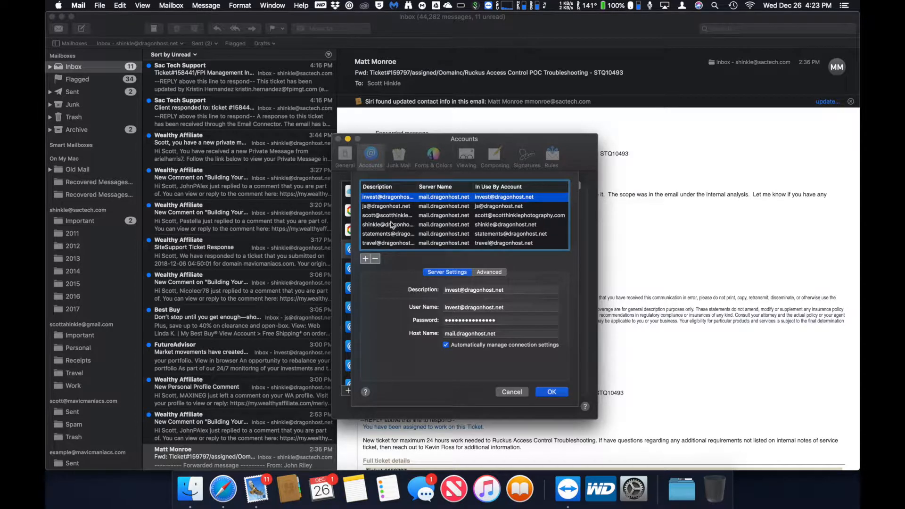
# - Add a new outgoing server with description and user name mavicmaniacs.com
pyautogui.click(366, 260)
pyautogui.doubleClick(473, 288)
pyautogui.write('mavicmaniacs.com')
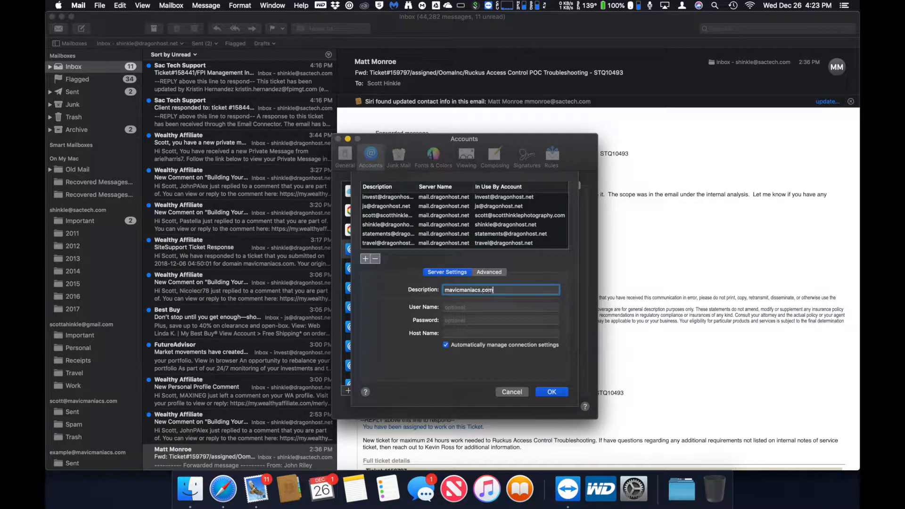
pyautogui.press('Tab')
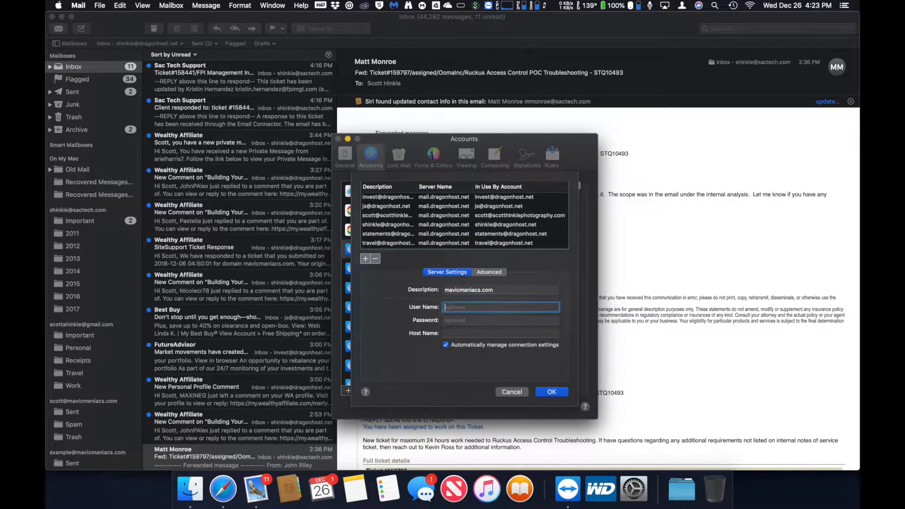
pyautogui.press('super+Tab')
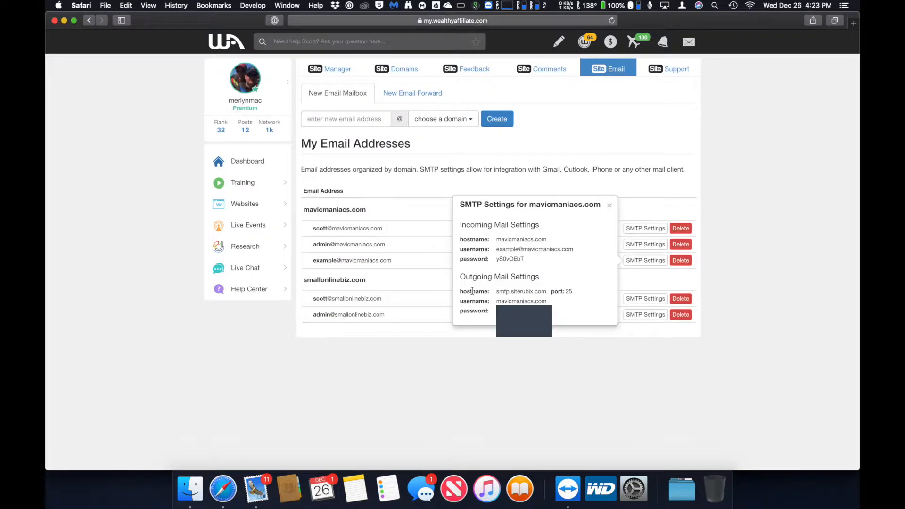
pyautogui.moveTo(497, 302); pyautogui.dragTo(542, 301)
pyautogui.press('super+c')
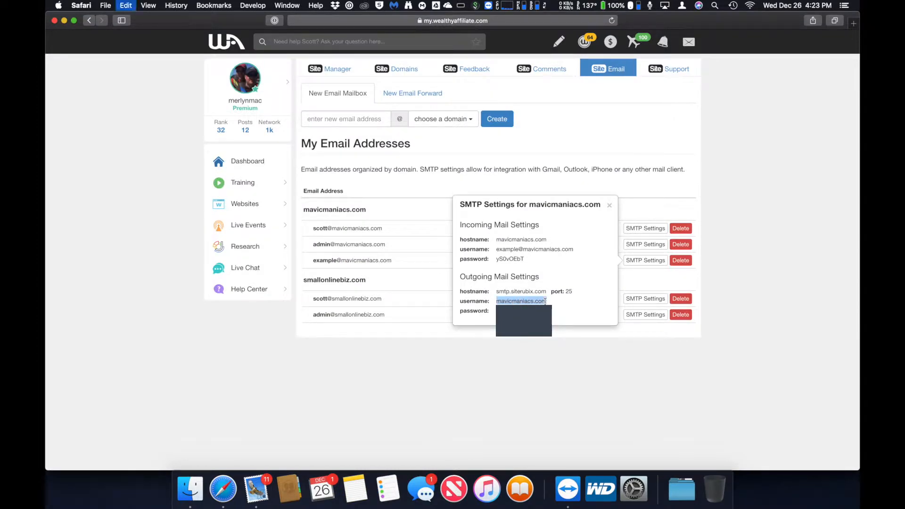
pyautogui.press('super+Tab')
pyautogui.press('super+v')
pyautogui.press('Tab')
# - Paste the outgoing mail password from the SMTP settings page into the new server
pyautogui.press('super+Tab')
pyautogui.click(494, 312)
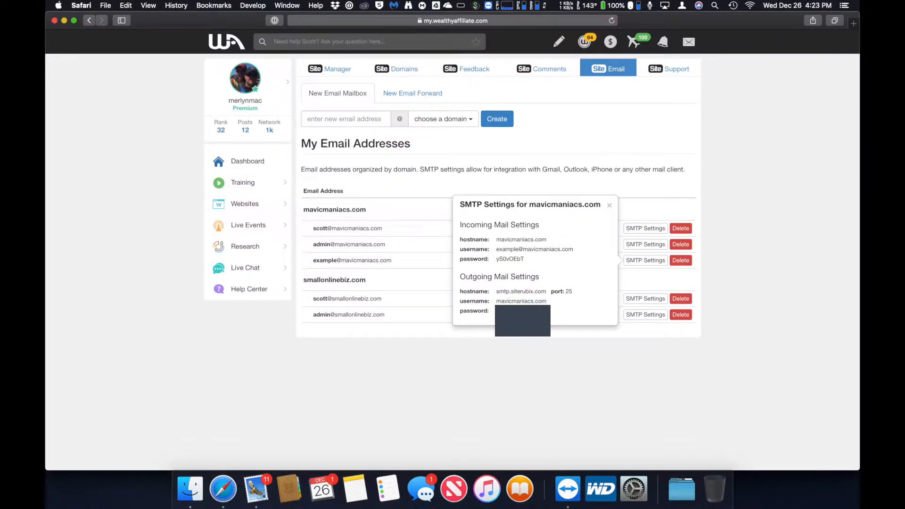
pyautogui.press('super+c')
pyautogui.press('super+Tab')
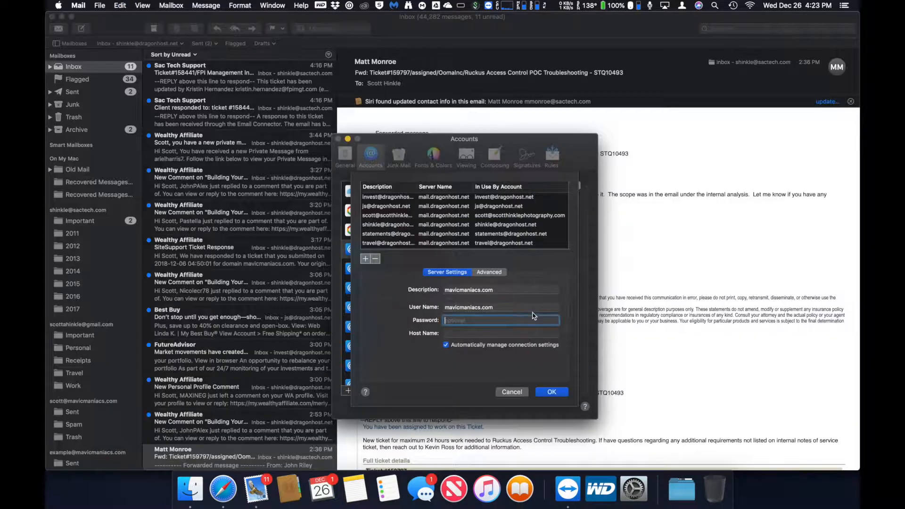
pyautogui.press('super+v')
pyautogui.press('Tab')
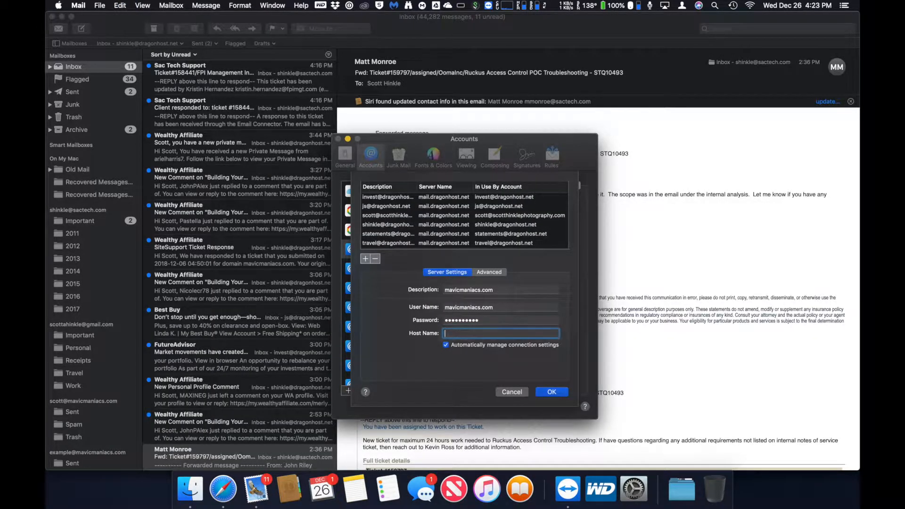
# - Set the host name to smtp.siterubix.com and save the new server
pyautogui.press('super+Tab')
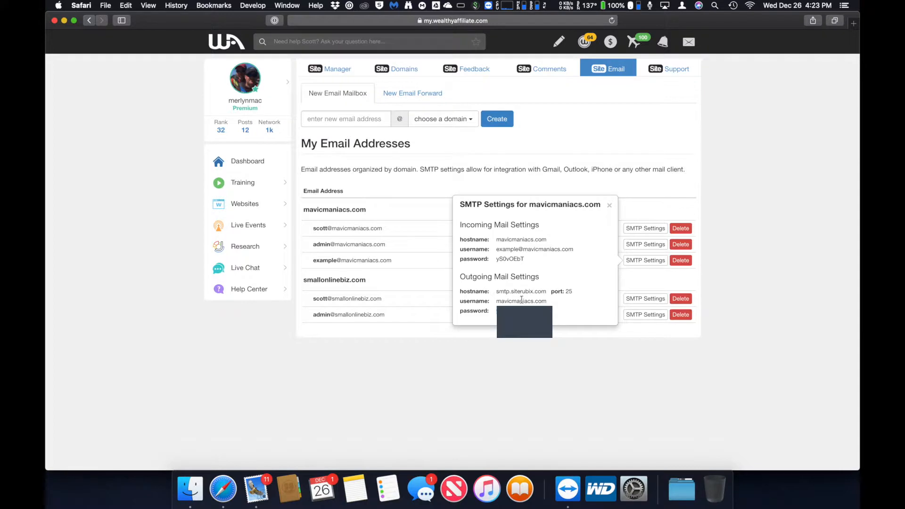
pyautogui.moveTo(498, 293); pyautogui.dragTo(545, 295)
pyautogui.press('super+Tab')
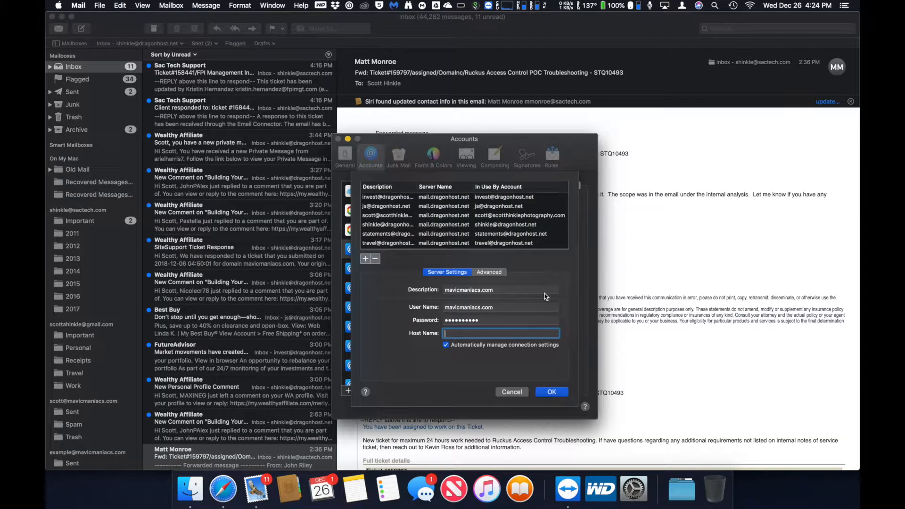
pyautogui.press('super+v')
pyautogui.press('Tab')
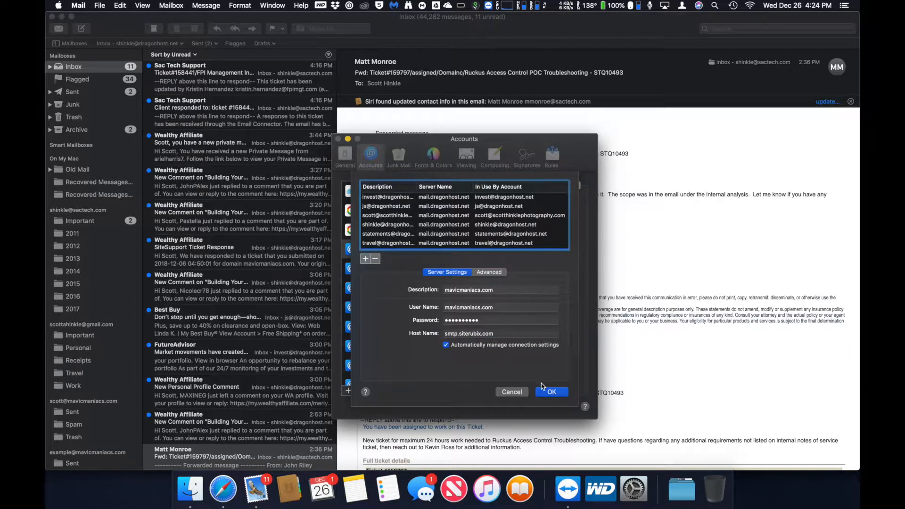
pyautogui.click(543, 391)
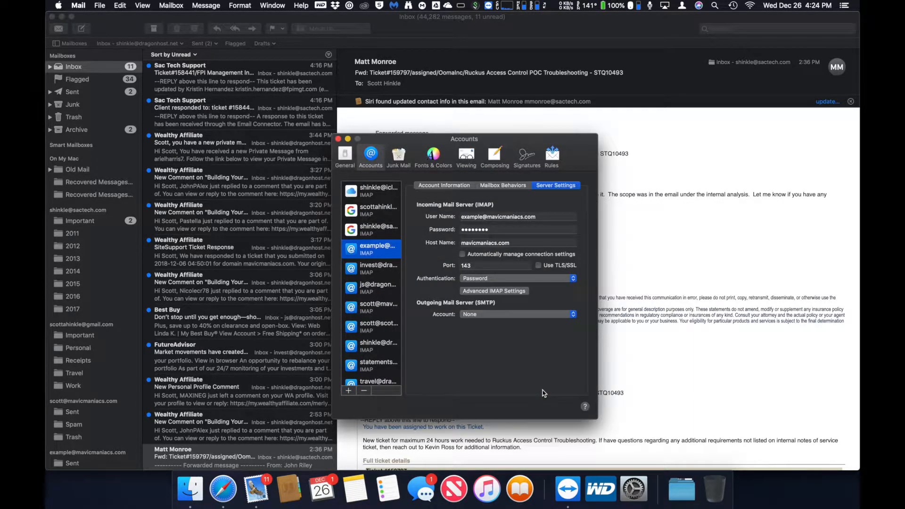
# - Set the mavicmaniacs example account's outgoing server to mavicmaniacs.com
pyautogui.click(539, 316)
pyautogui.click(511, 343)
pyautogui.click(498, 317)
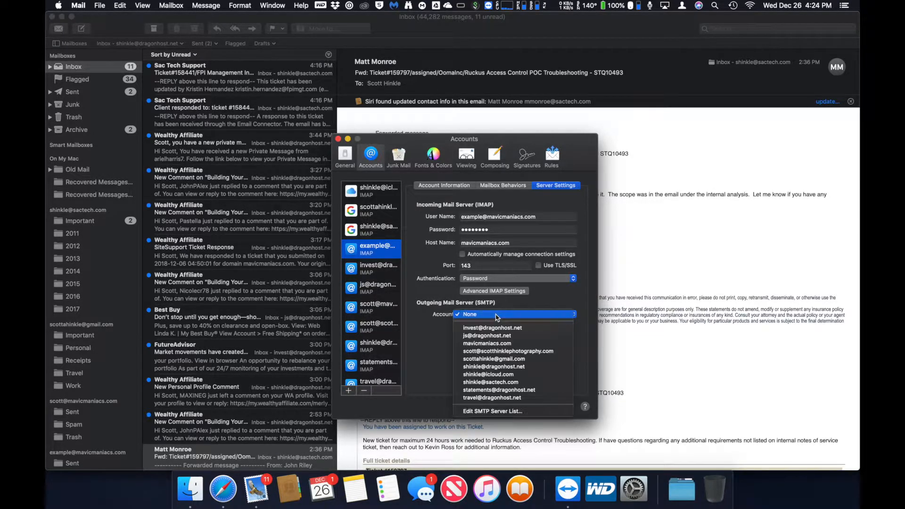
pyautogui.click(479, 345)
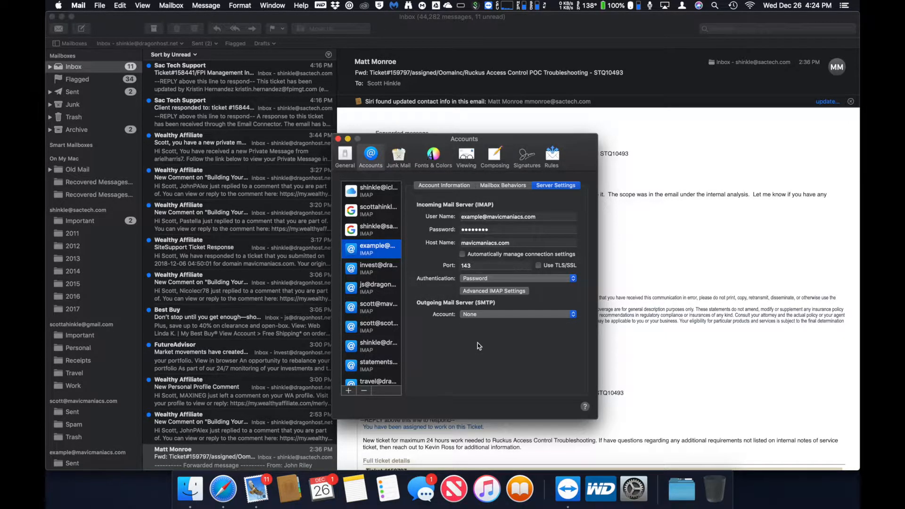
pyautogui.click(380, 266)
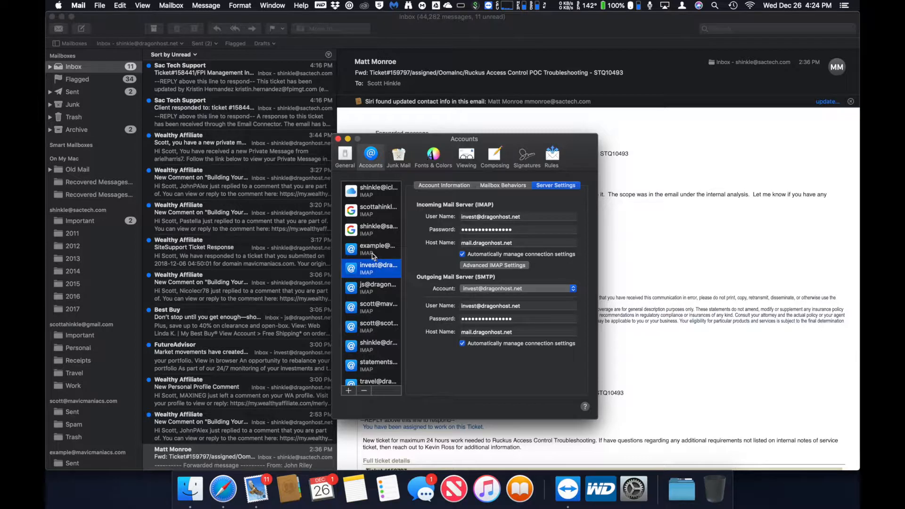
pyautogui.click(372, 255)
pyautogui.click(474, 314)
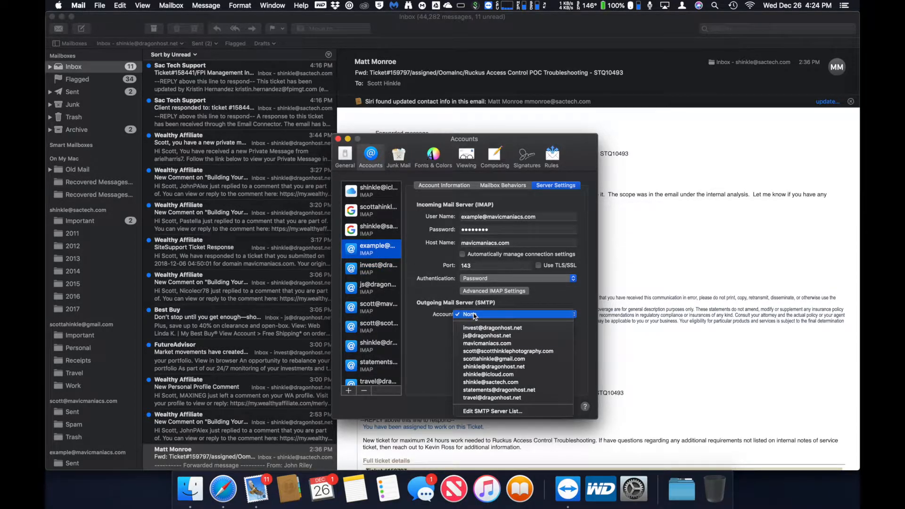
pyautogui.click(465, 343)
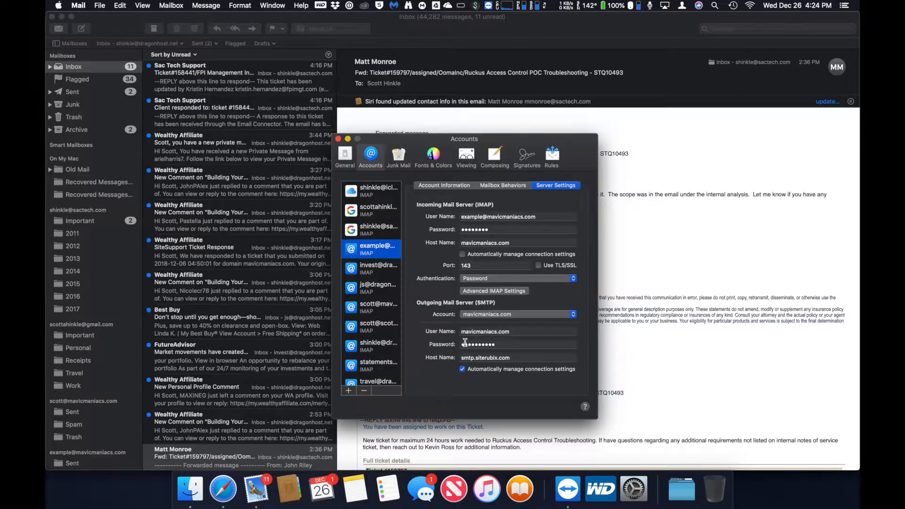
pyautogui.click(477, 314)
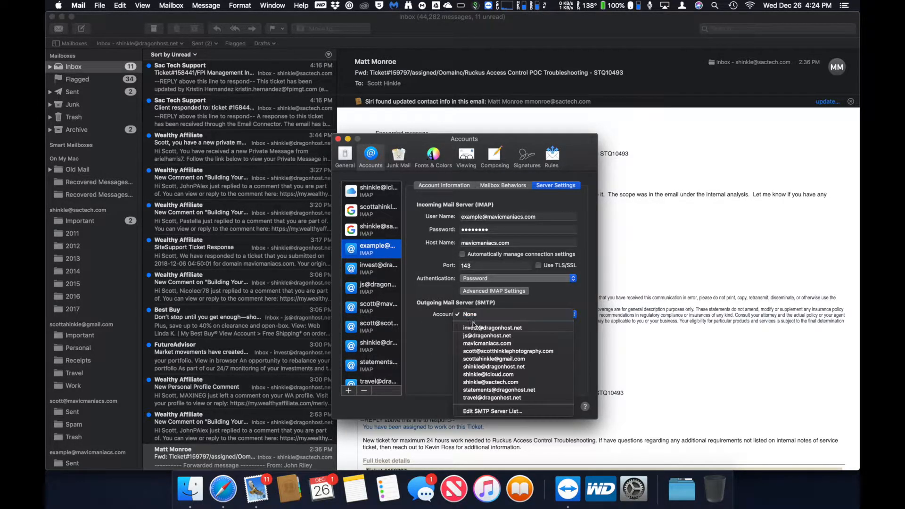
pyautogui.click(466, 344)
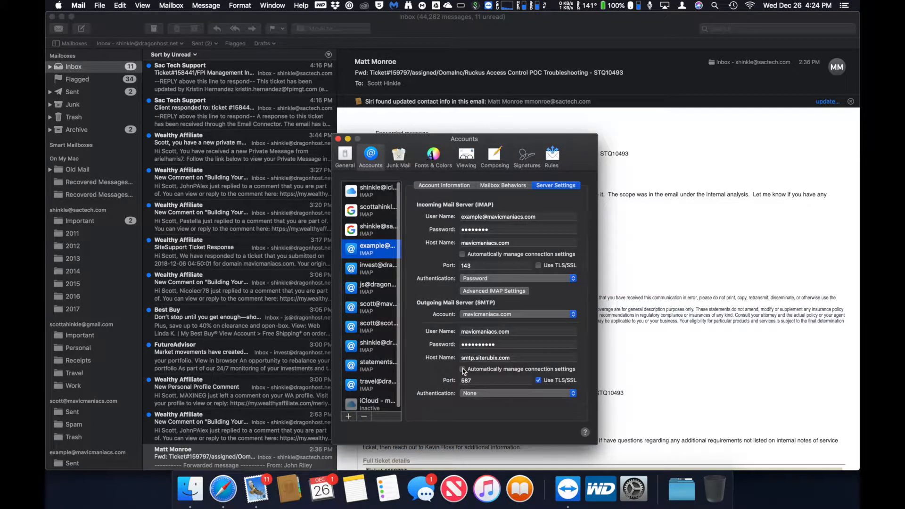
# - Turn off automatic connection management, use Password authentication, and save the mavicmaniacs.com server settings
pyautogui.click(519, 394)
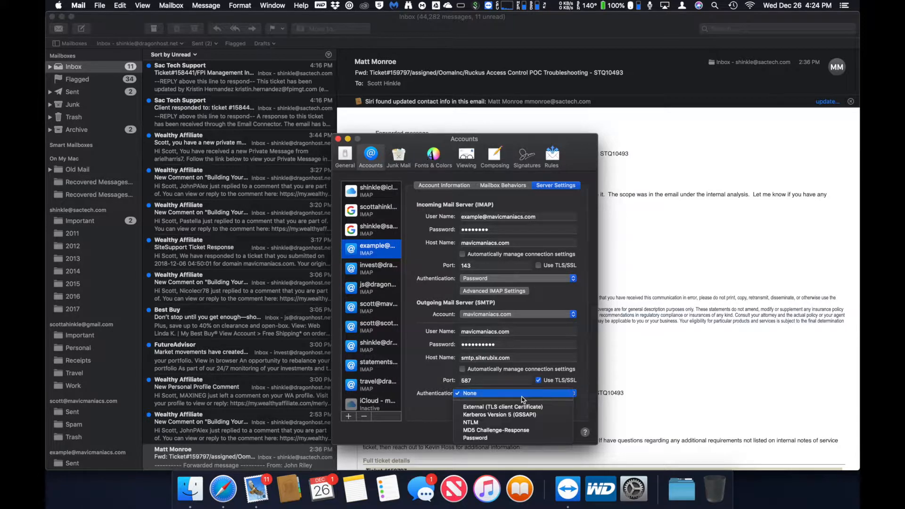
pyautogui.click(477, 438)
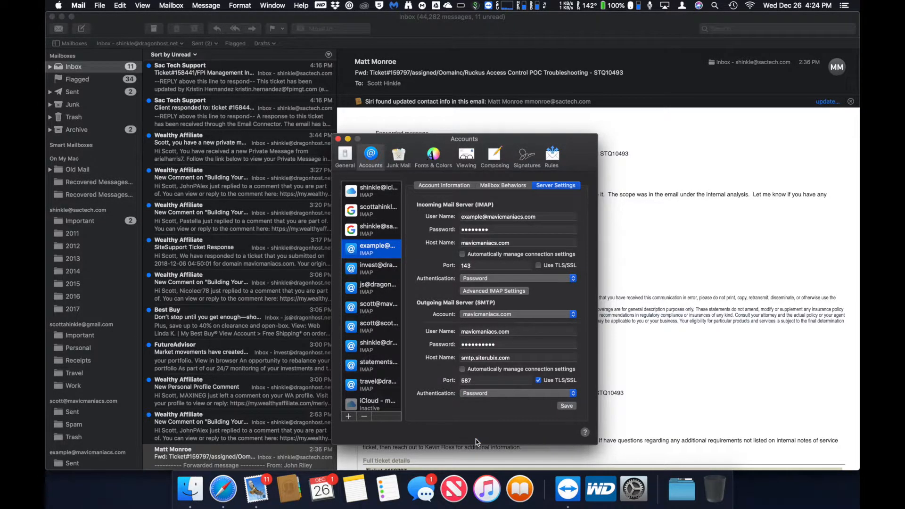
pyautogui.click(498, 315)
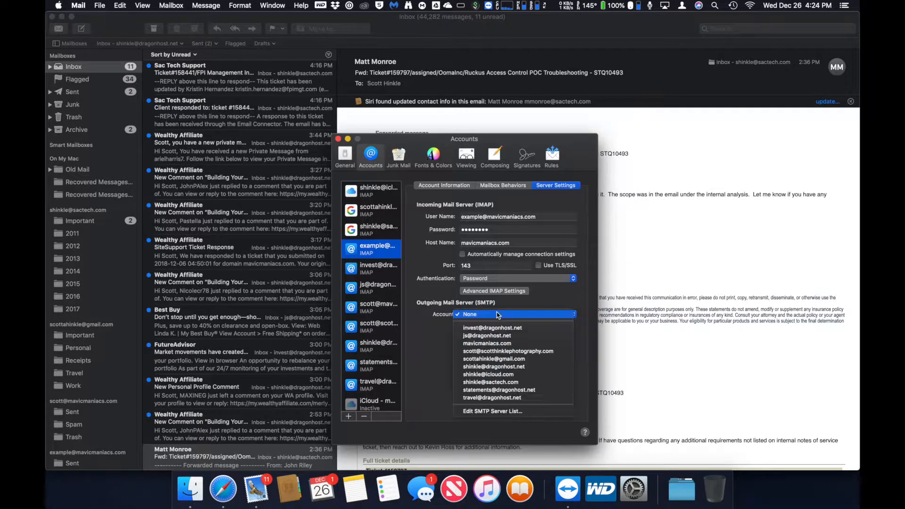
pyautogui.click(491, 343)
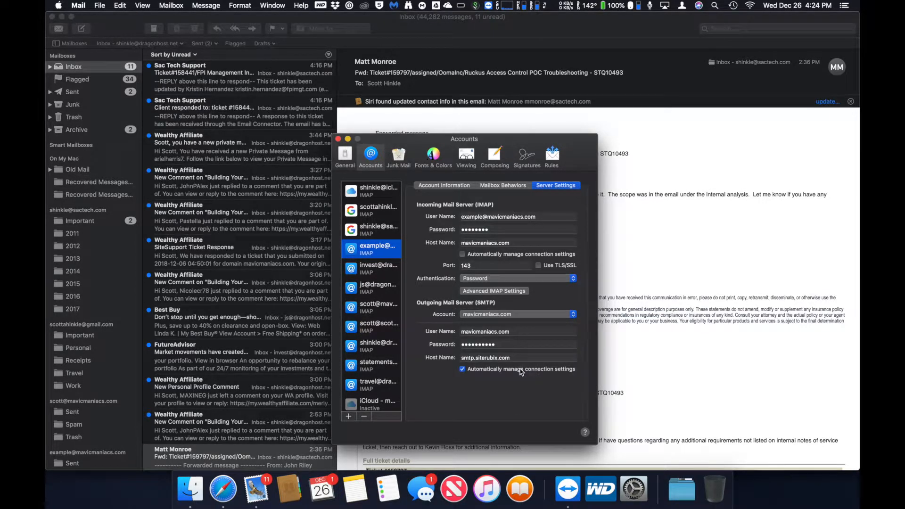
pyautogui.click(522, 371)
pyautogui.click(531, 393)
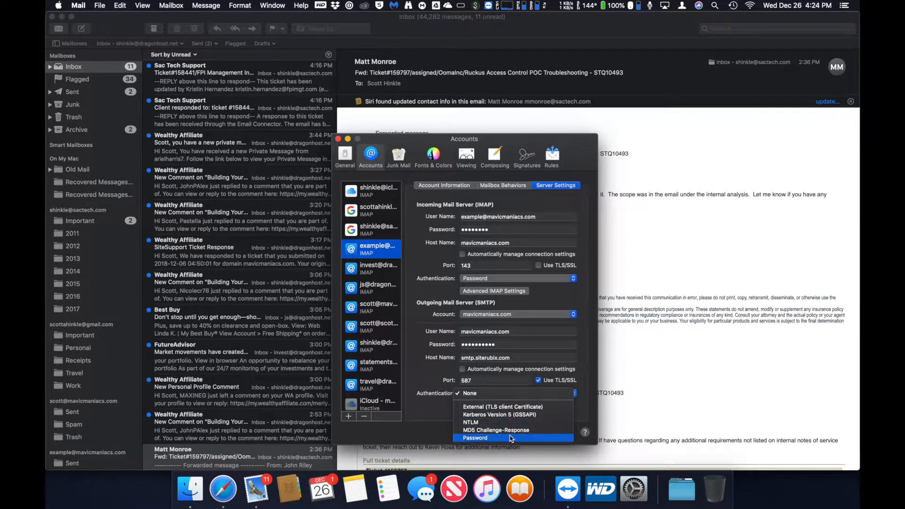
pyautogui.click(510, 438)
pyautogui.click(565, 413)
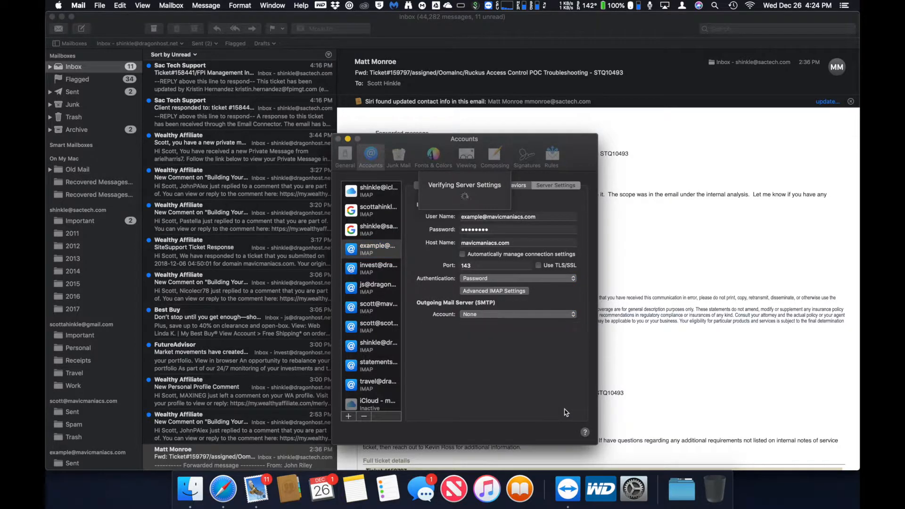
pyautogui.click(531, 315)
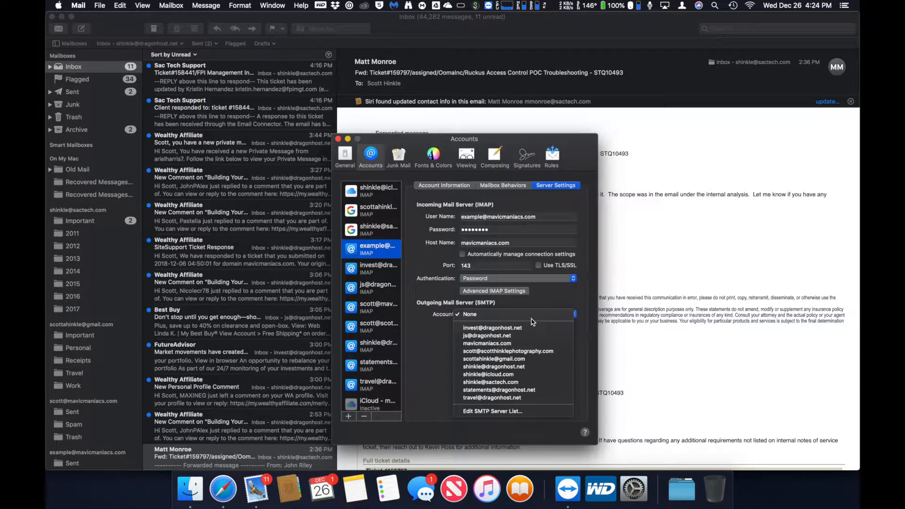
pyautogui.click(504, 343)
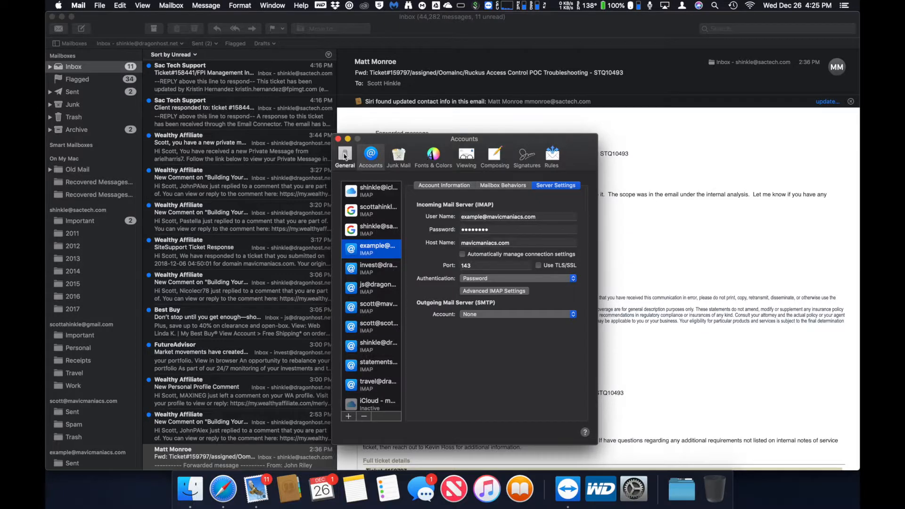
# - Close Mail preferences, check the hosting SMTP page in the browser, and return to Mail
pyautogui.click(345, 157)
pyautogui.click(338, 139)
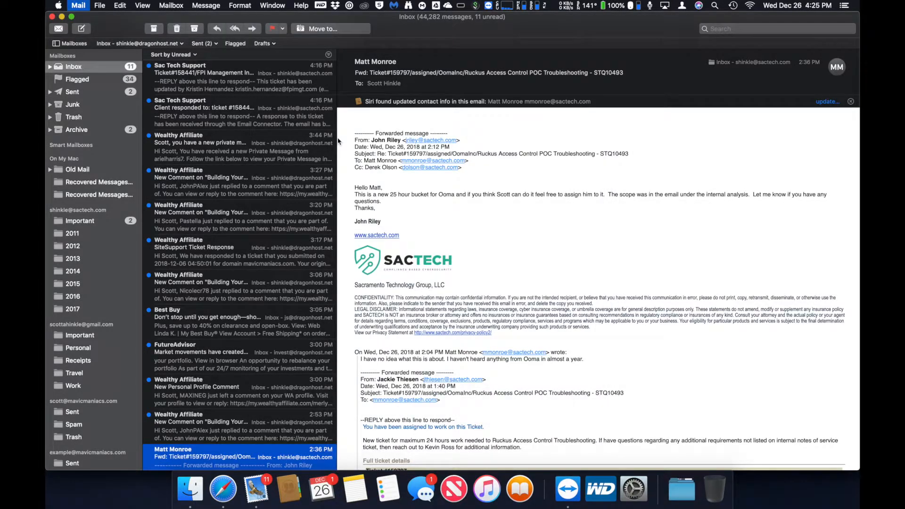
pyautogui.press('super+Tab')
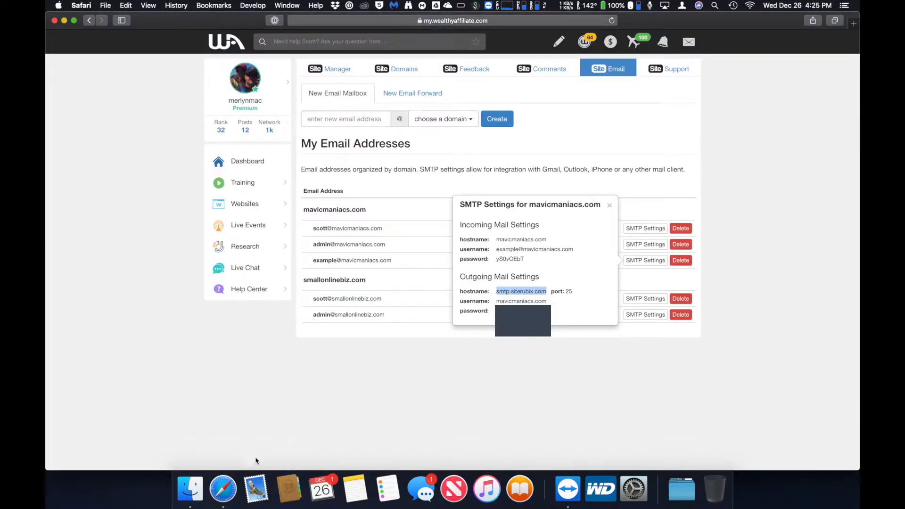
pyautogui.click(254, 485)
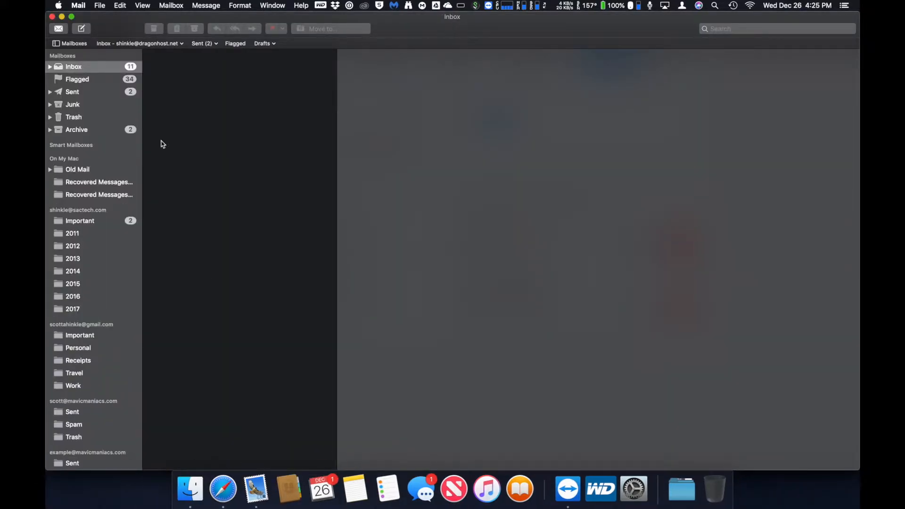
# - Open Mail Preferences to the mavicmaniacs example account's Server Settings
pyautogui.click(78, 5)
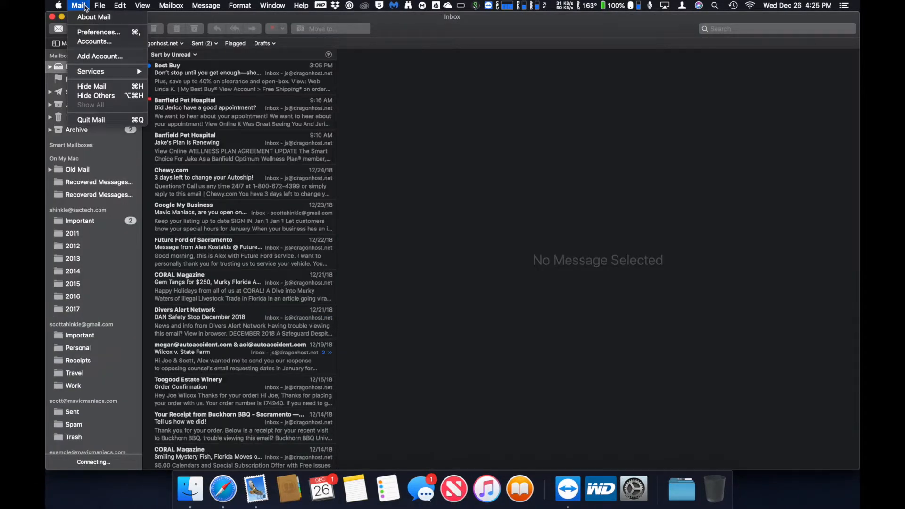
pyautogui.click(93, 33)
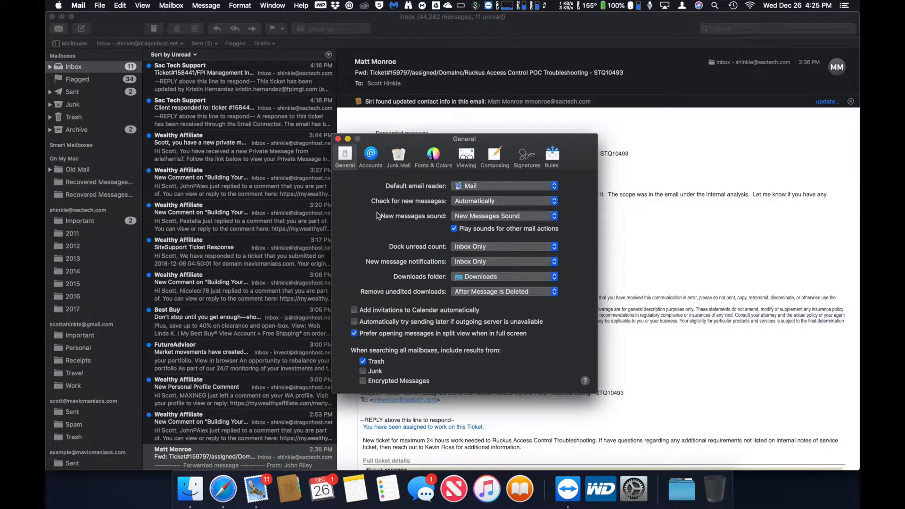
pyautogui.click(370, 164)
pyautogui.click(358, 250)
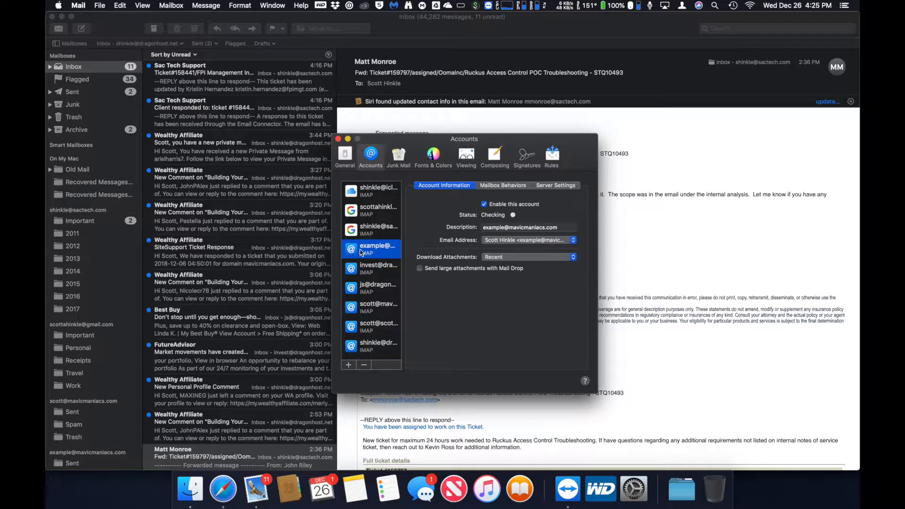
pyautogui.click(549, 186)
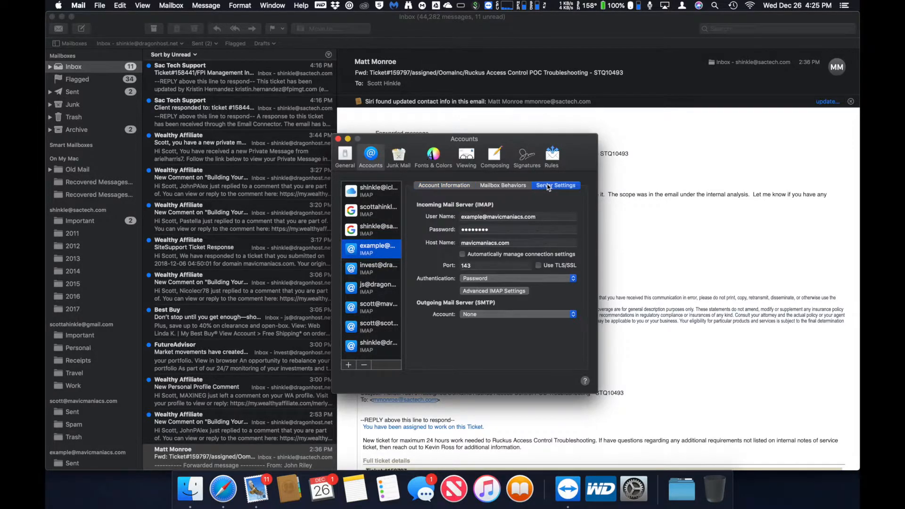
# - Review the mavicmaniacs.com SMTP server's advanced options and assign it as the outgoing server
pyautogui.click(479, 316)
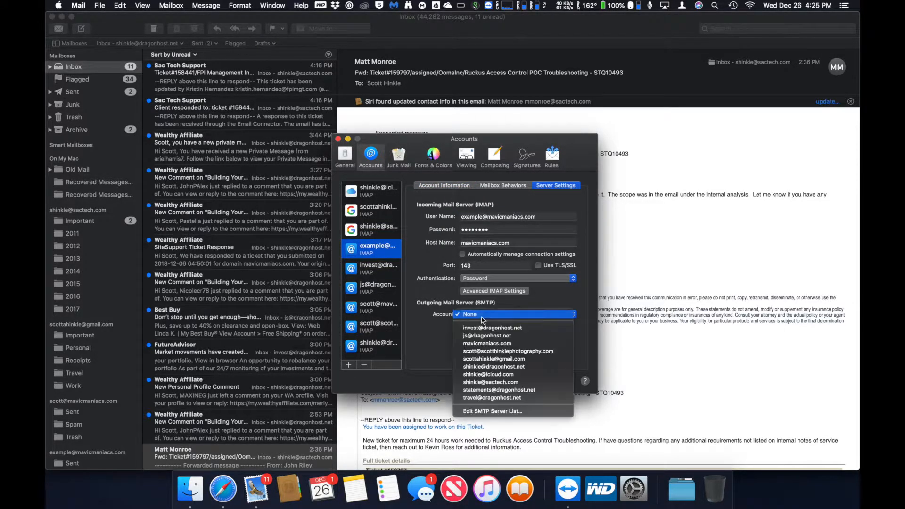
pyautogui.click(474, 412)
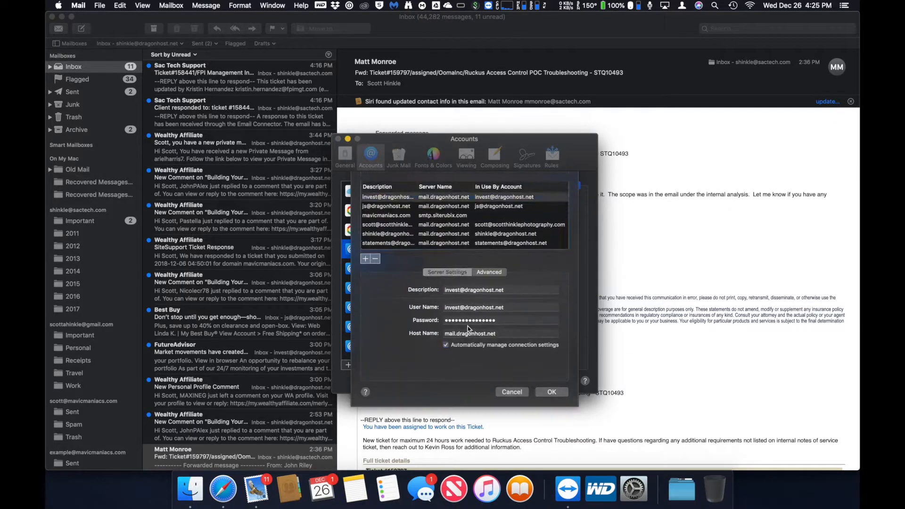
pyautogui.click(416, 217)
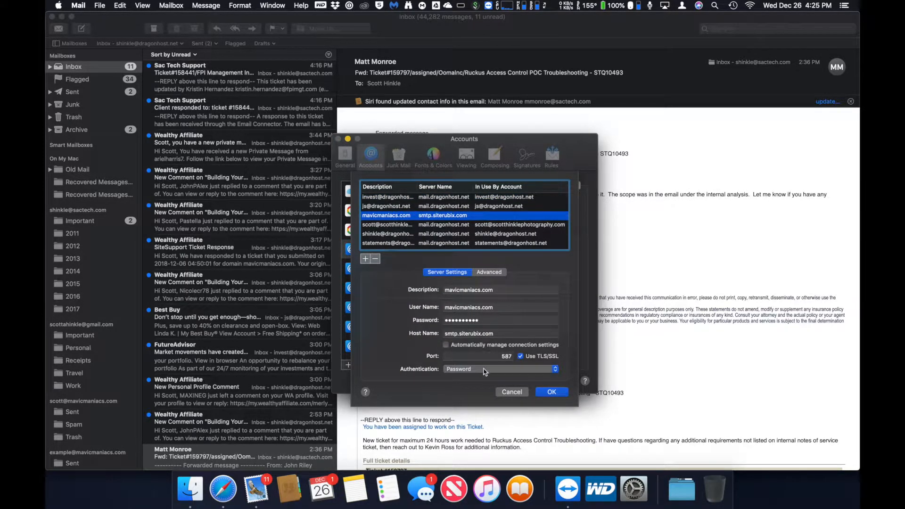
pyautogui.click(489, 272)
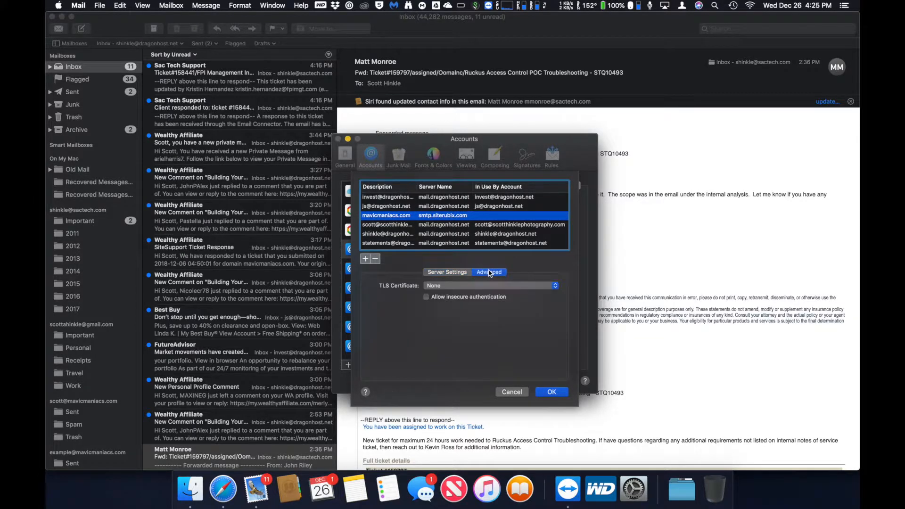
pyautogui.click(506, 391)
pyautogui.click(480, 315)
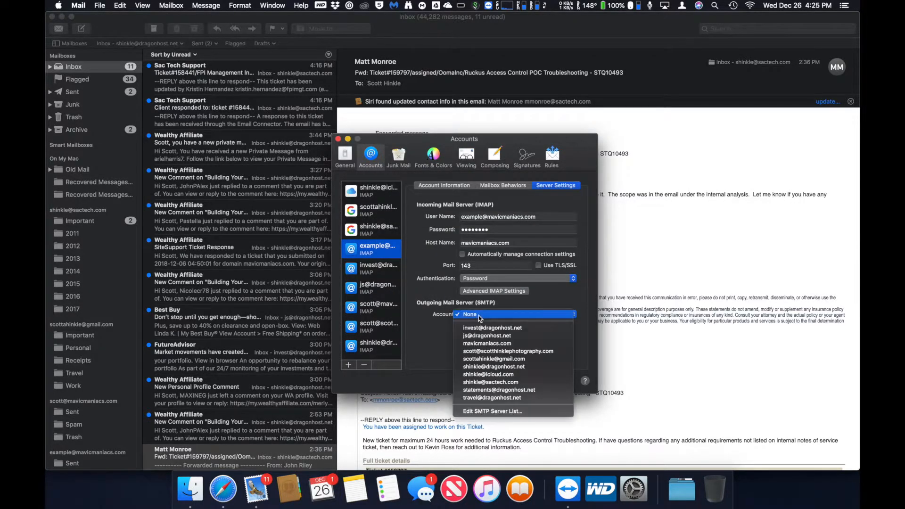
pyautogui.click(471, 346)
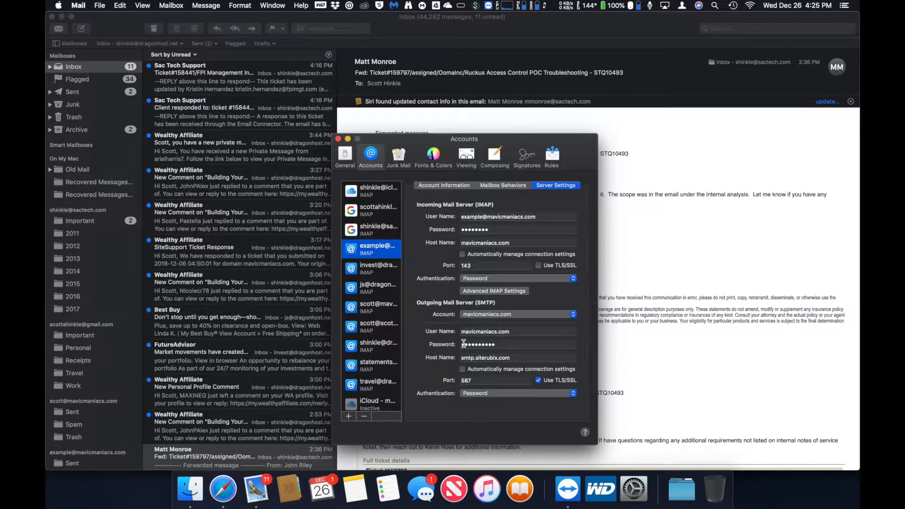
pyautogui.click(341, 157)
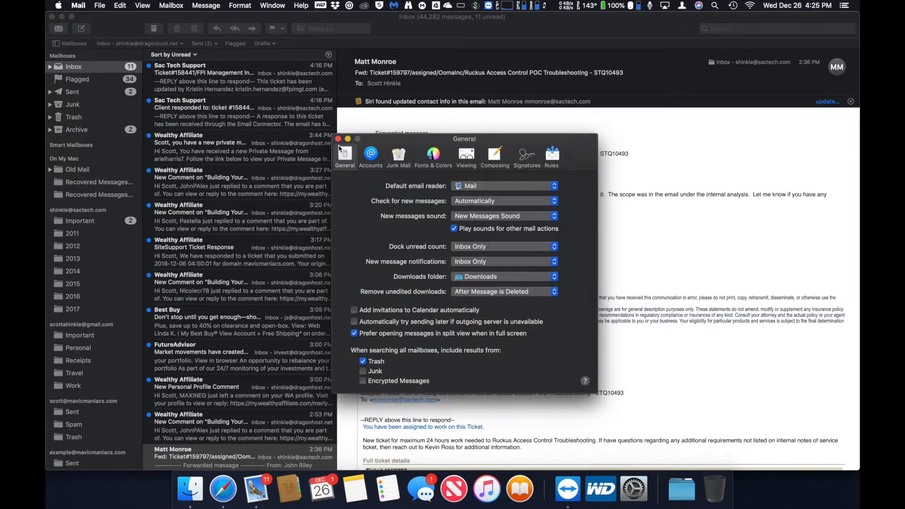
# - Run Connection Doctor, confirm every account including mavicmaniacs.com SMTP connects, then close it
pyautogui.click(338, 139)
pyautogui.click(270, 4)
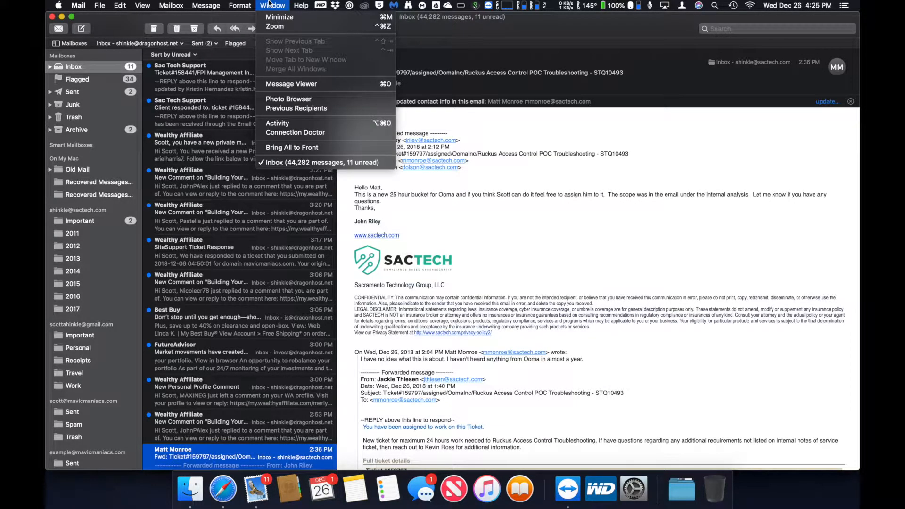
pyautogui.click(269, 132)
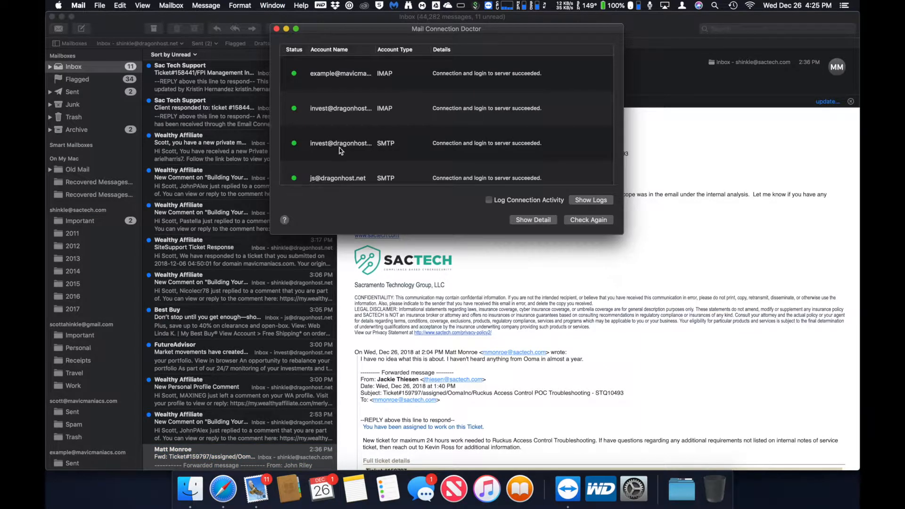
pyautogui.scroll(-5, 349, 101)
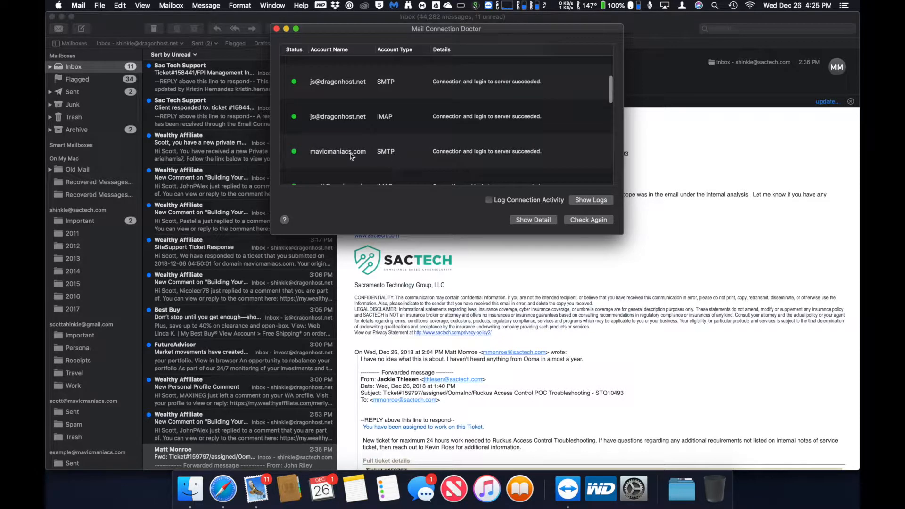
pyautogui.click(276, 29)
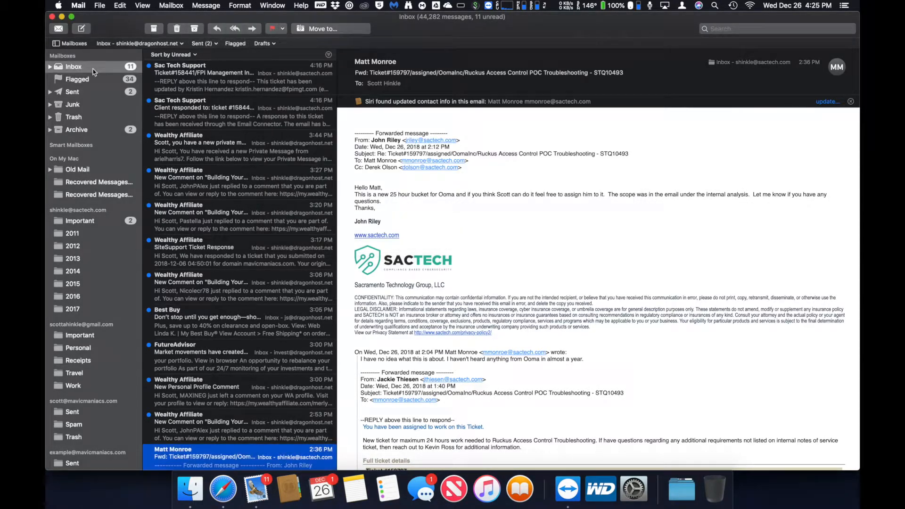
# - Send 'Testing 123' with body 'Testing from my Mavic Maniacs account.' to your other address
pyautogui.click(81, 28)
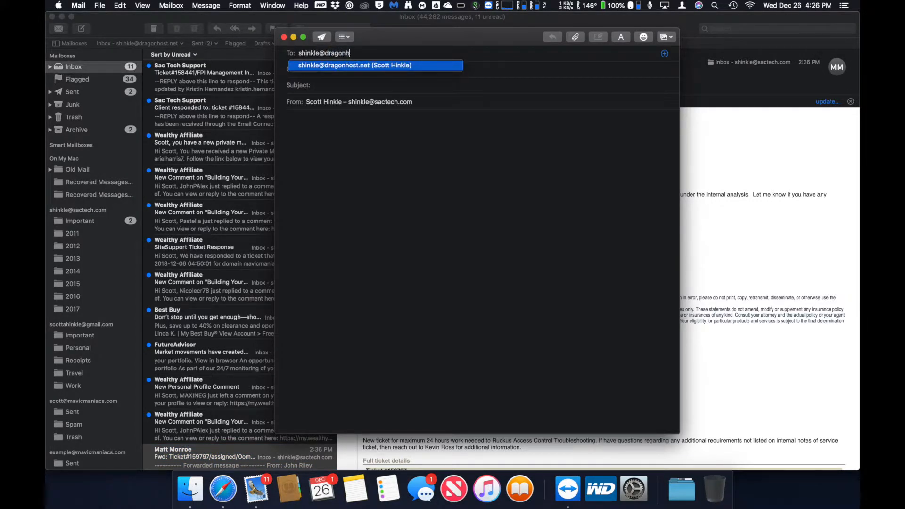
pyautogui.press('Return')
pyautogui.press('Tab')
pyautogui.write('Testing 123')
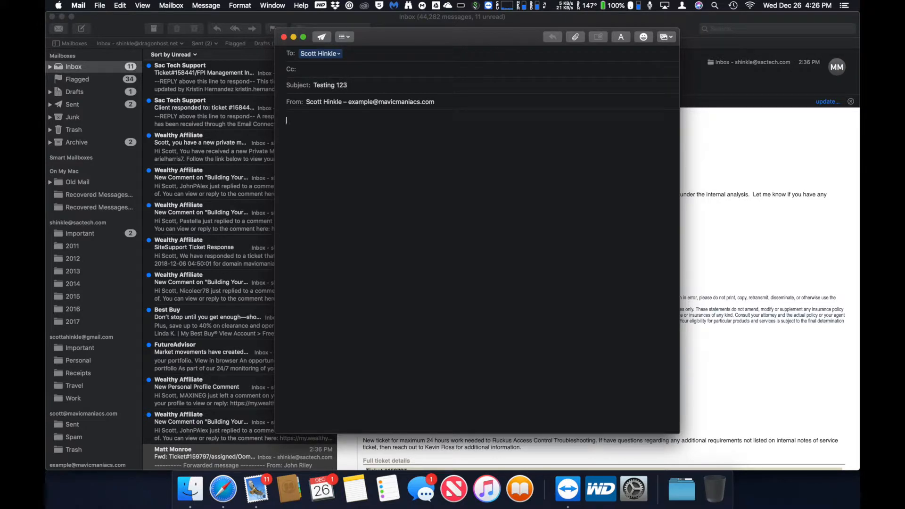
pyautogui.press('Tab')
pyautogui.write('Testing from my Mavic Maniacs ')
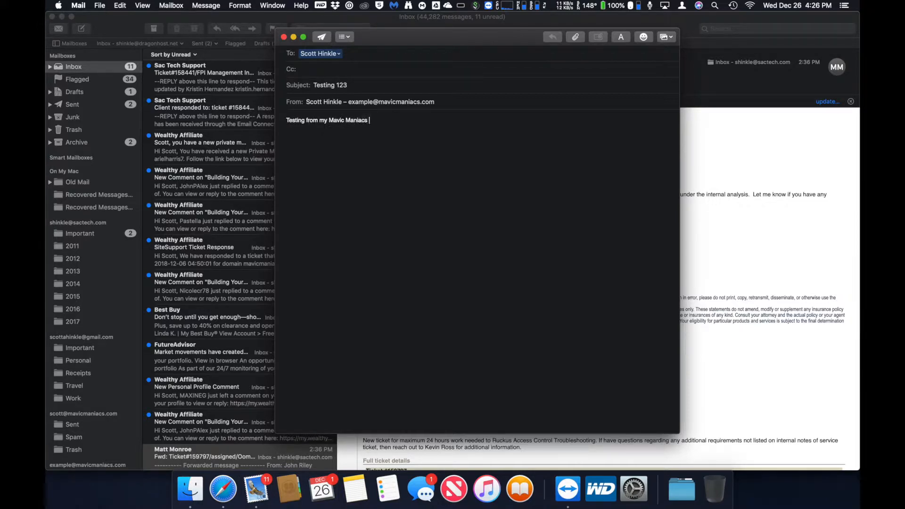
pyautogui.write('account.')
pyautogui.click(325, 37)
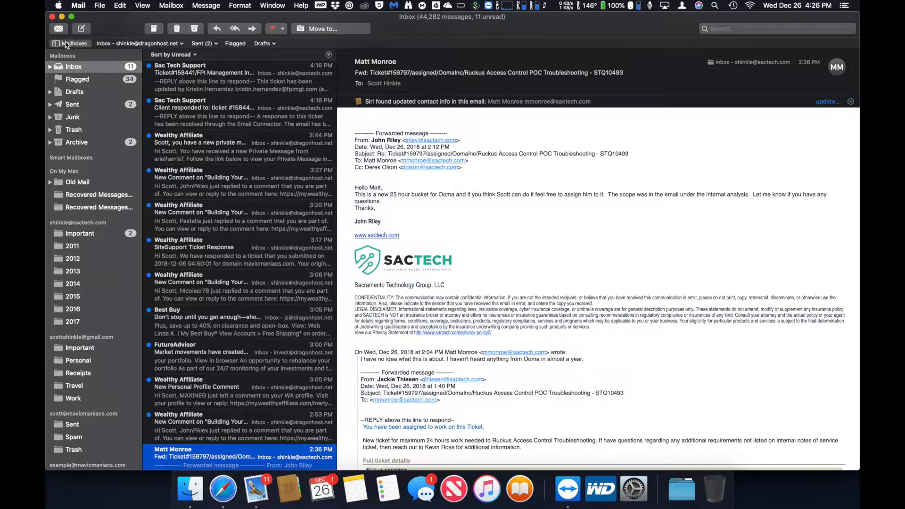
# - Fetch mail twice until the Testing 123 message arrives, then open it
pyautogui.click(58, 29)
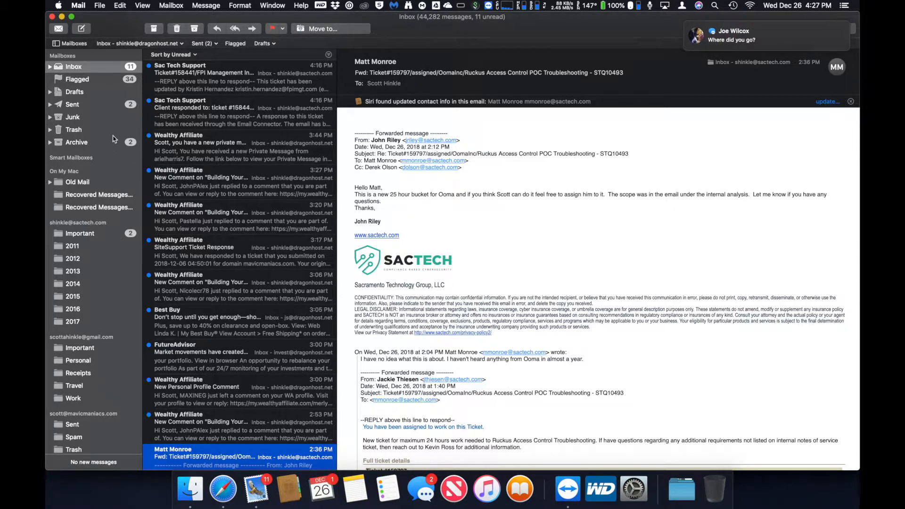
pyautogui.click(59, 29)
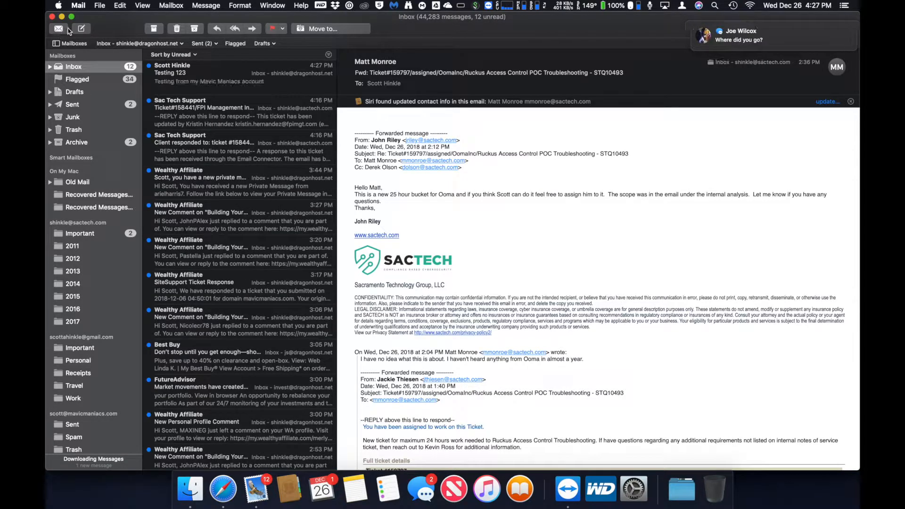
pyautogui.click(187, 73)
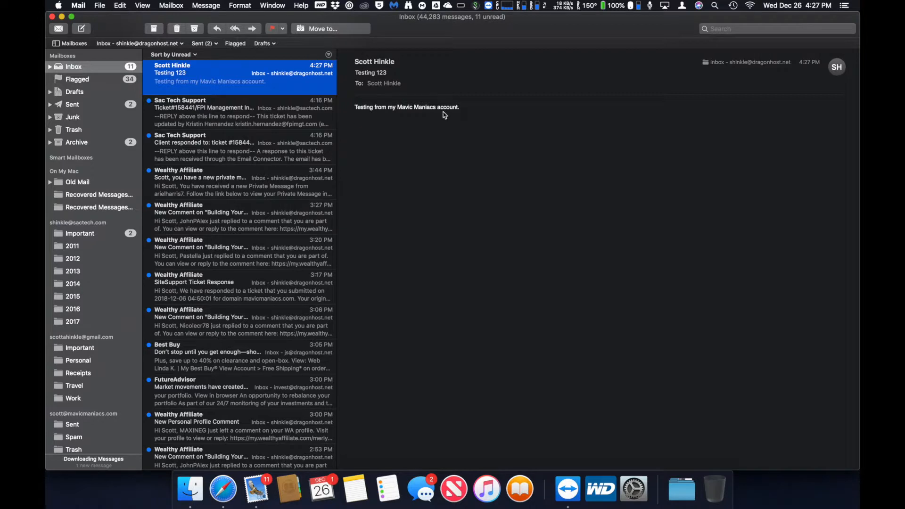
# - Reply to Testing 123 with 'I got it!' after checking the recipient address
pyautogui.moveTo(549, 89)
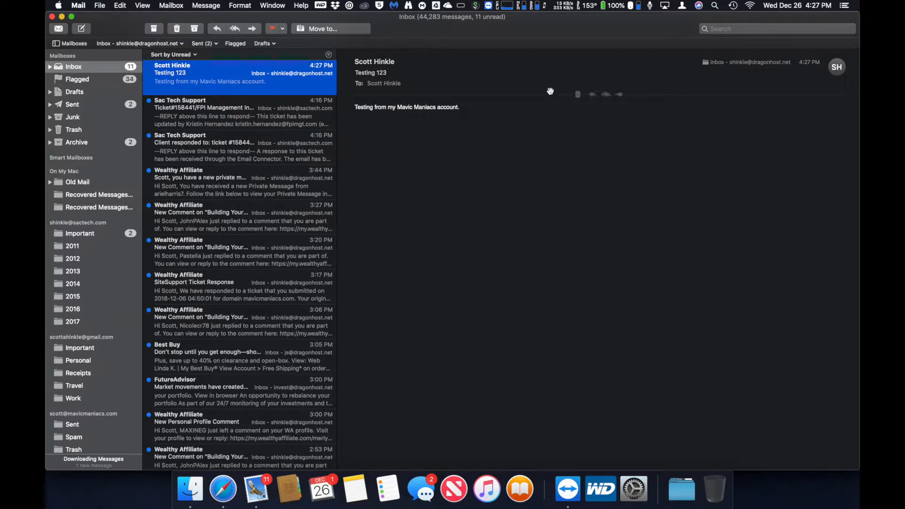
pyautogui.click(606, 96)
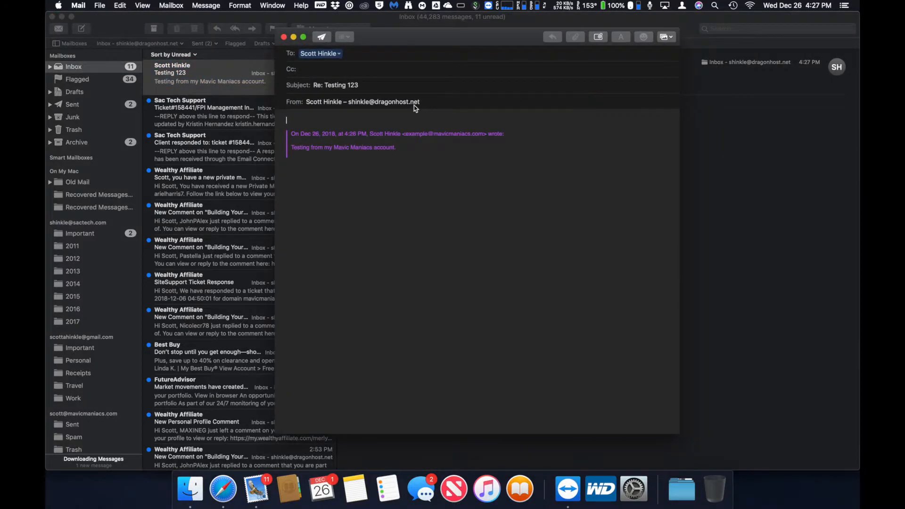
pyautogui.click(339, 53)
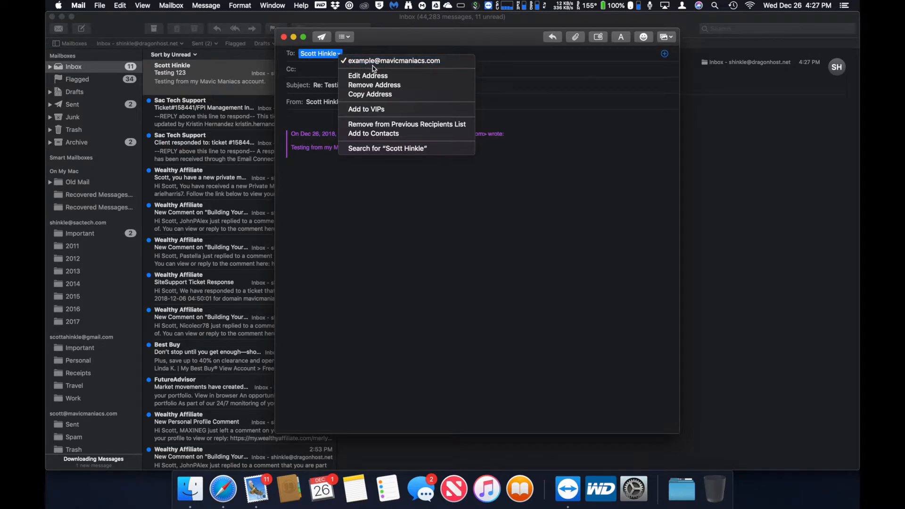
pyautogui.click(293, 263)
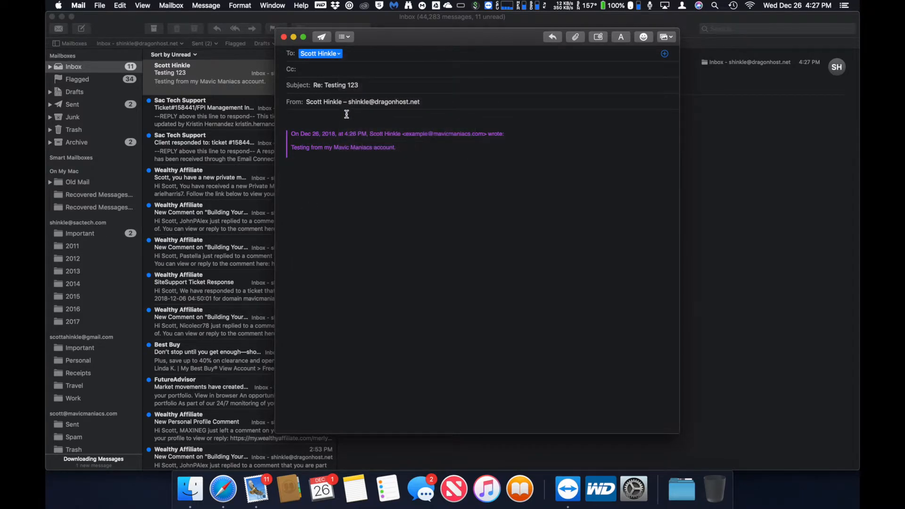
pyautogui.click(326, 122)
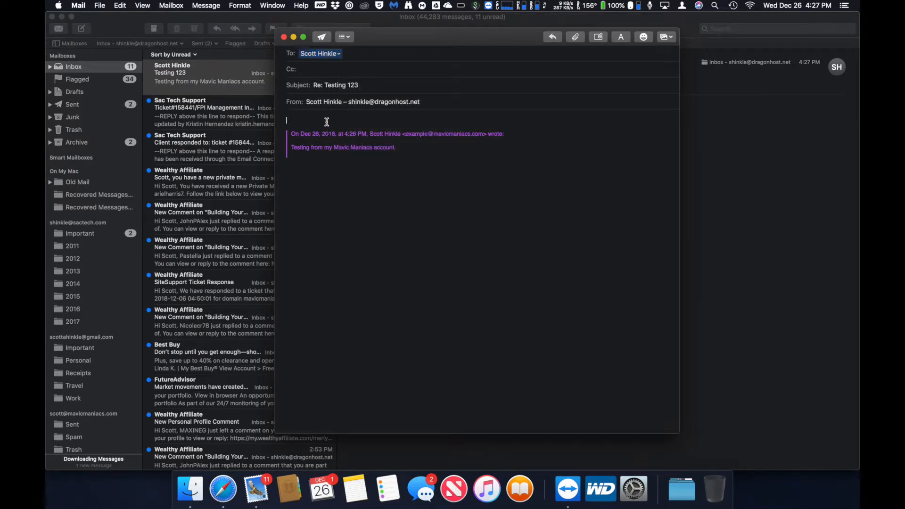
pyautogui.write('I got it!')
pyautogui.click(321, 37)
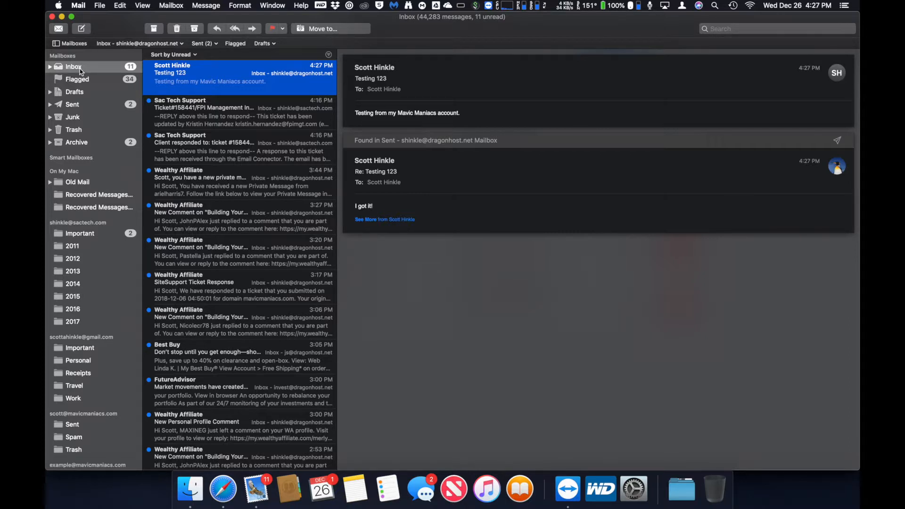
# - Fetch new mail and return to the inbox to see the 'I got it!' reply
pyautogui.click(57, 30)
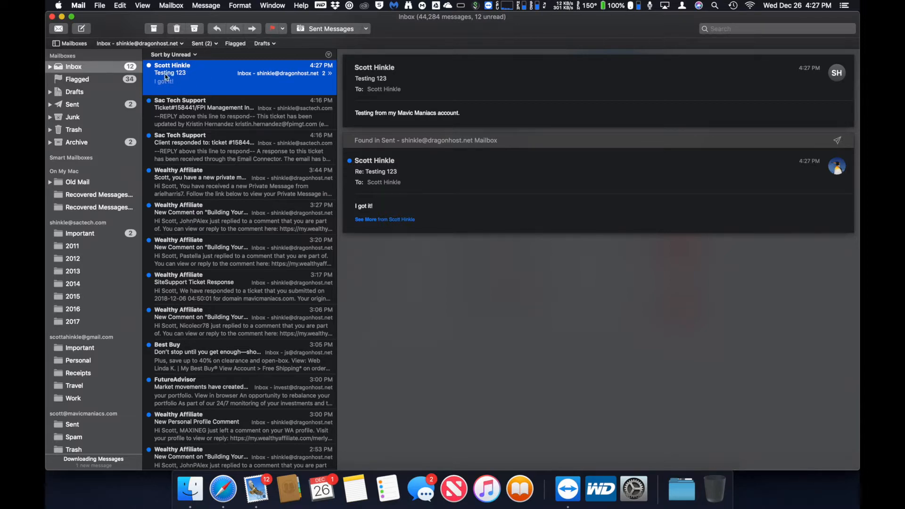
pyautogui.click(85, 77)
pyautogui.click(83, 71)
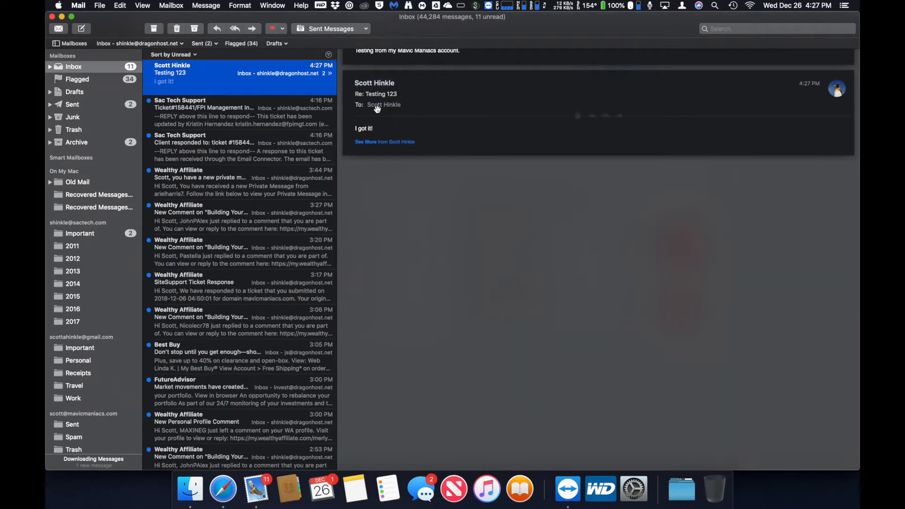
# - Check the reply's sender and recipient addresses, then quit Mail
pyautogui.click(400, 87)
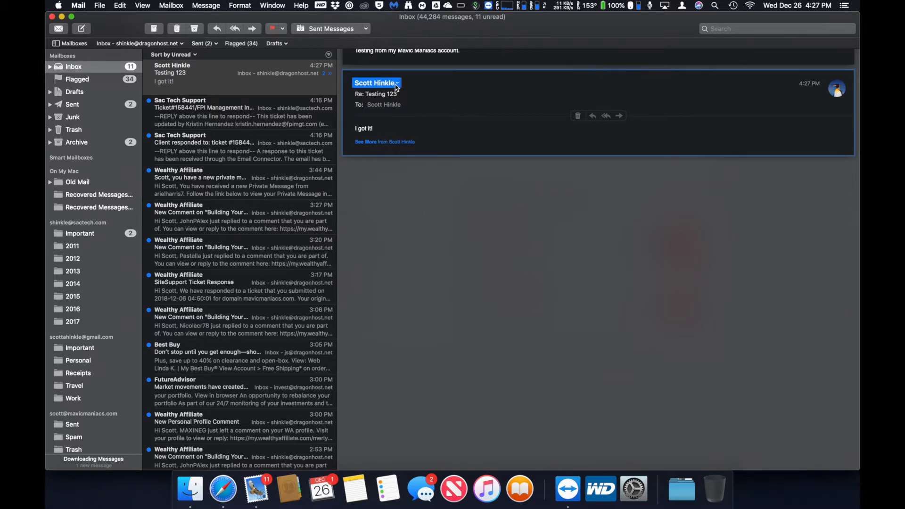
pyautogui.click(398, 84)
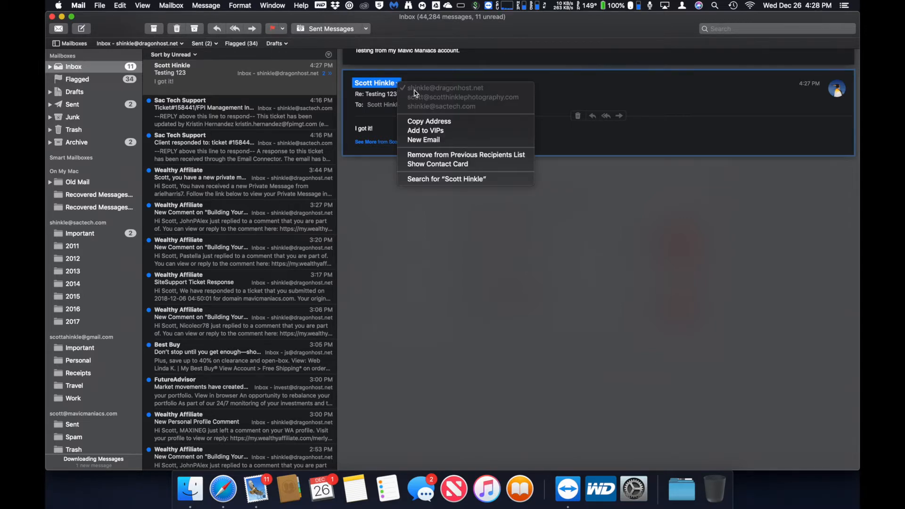
pyautogui.click(385, 97)
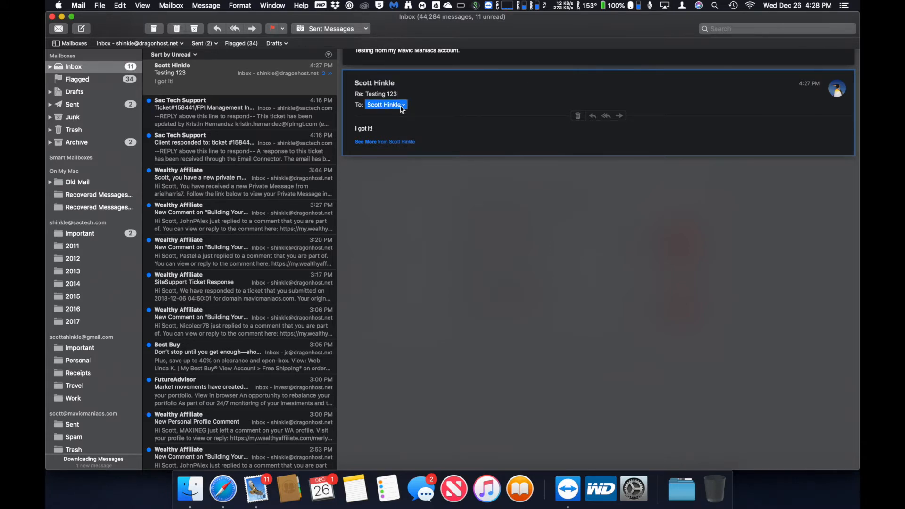
pyautogui.click(403, 105)
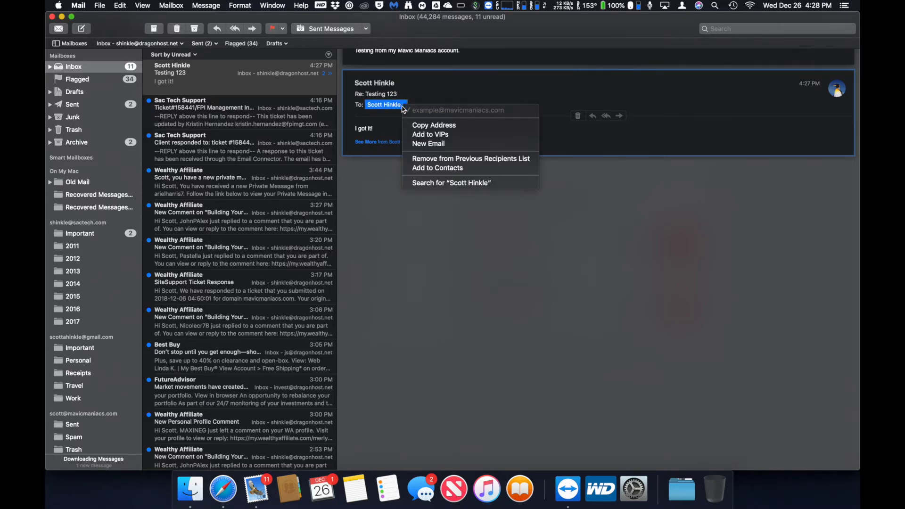
pyautogui.click(446, 94)
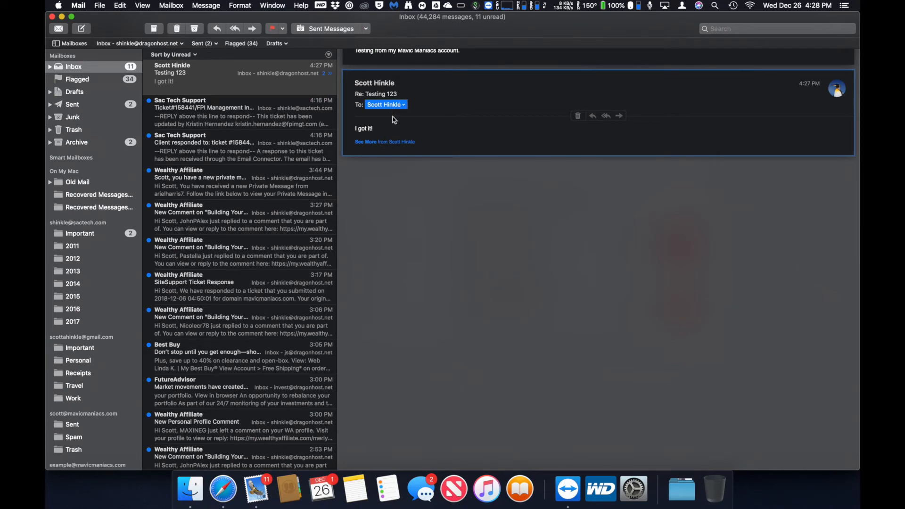
pyautogui.click(75, 5)
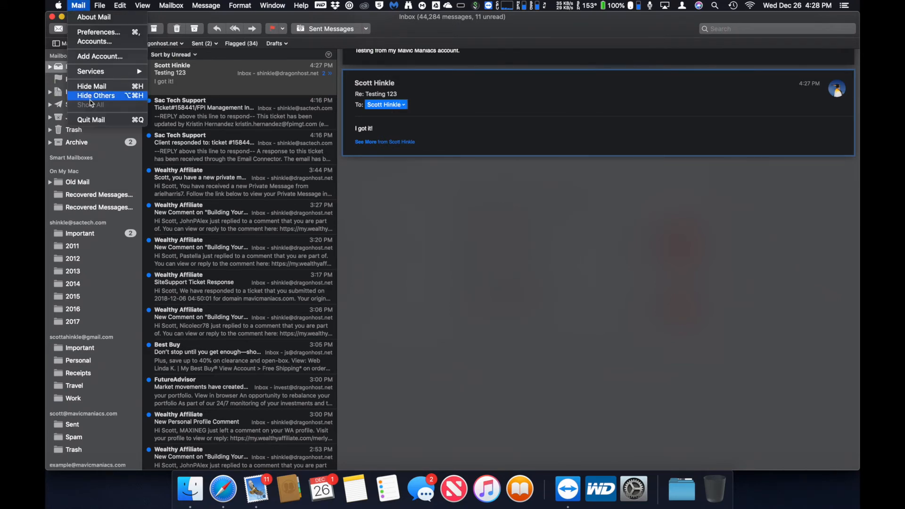
pyautogui.click(92, 120)
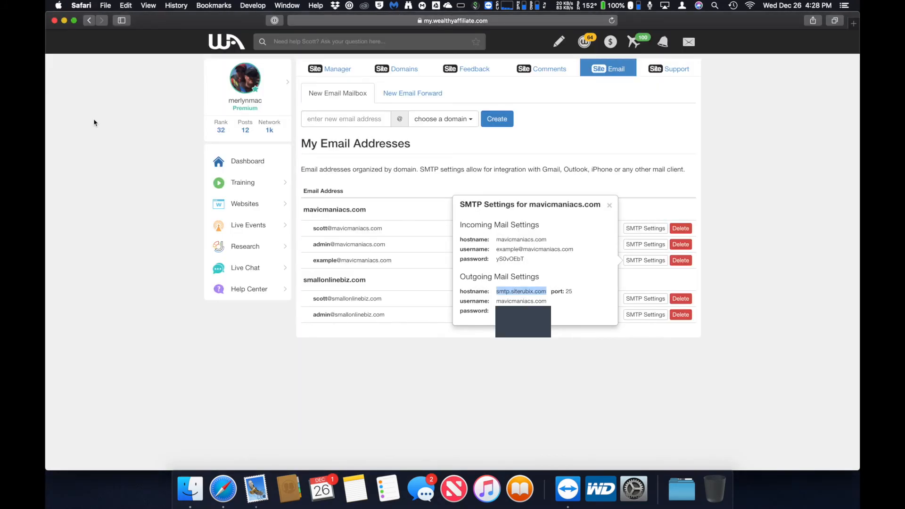